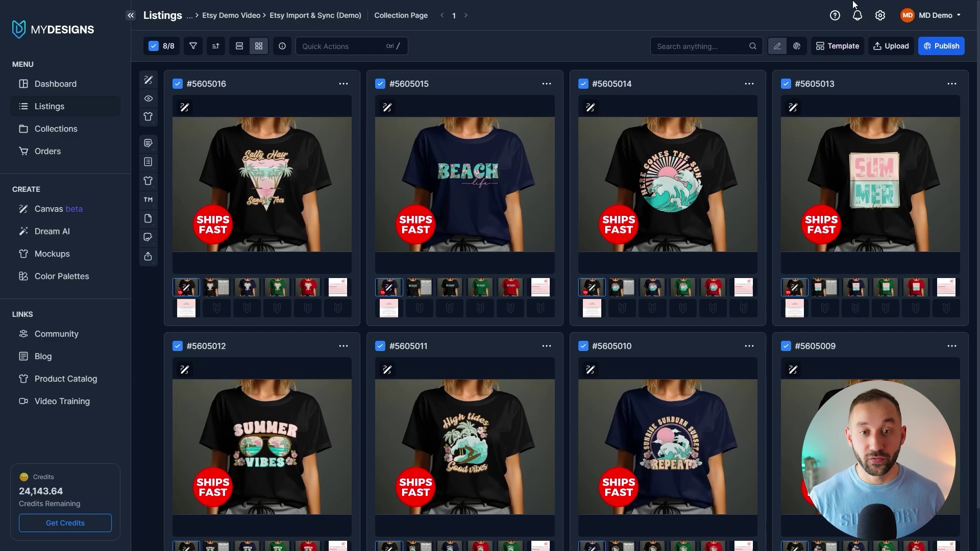
Step: Cycle all listing card previews through the size-chart and navy mockups to the red shirt mockup
click(239, 47)
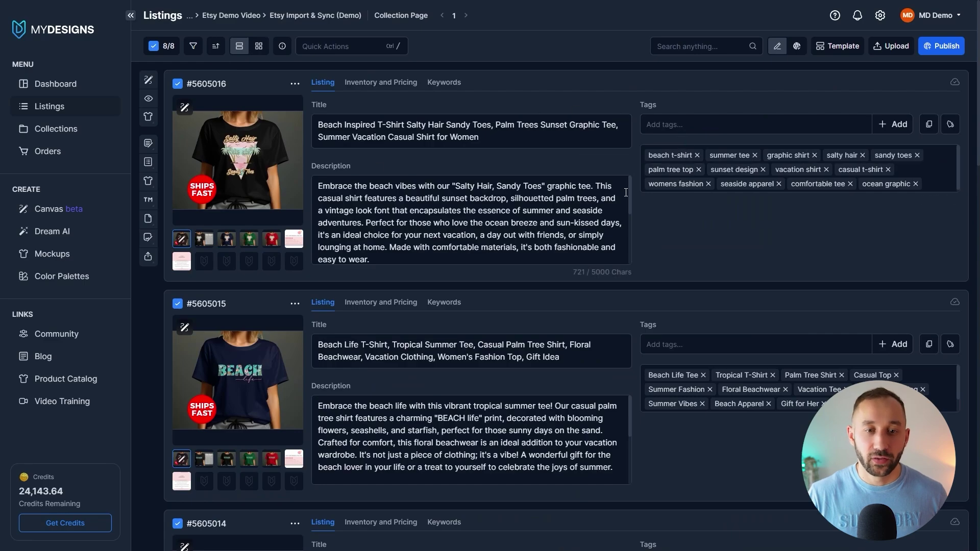
click(259, 47)
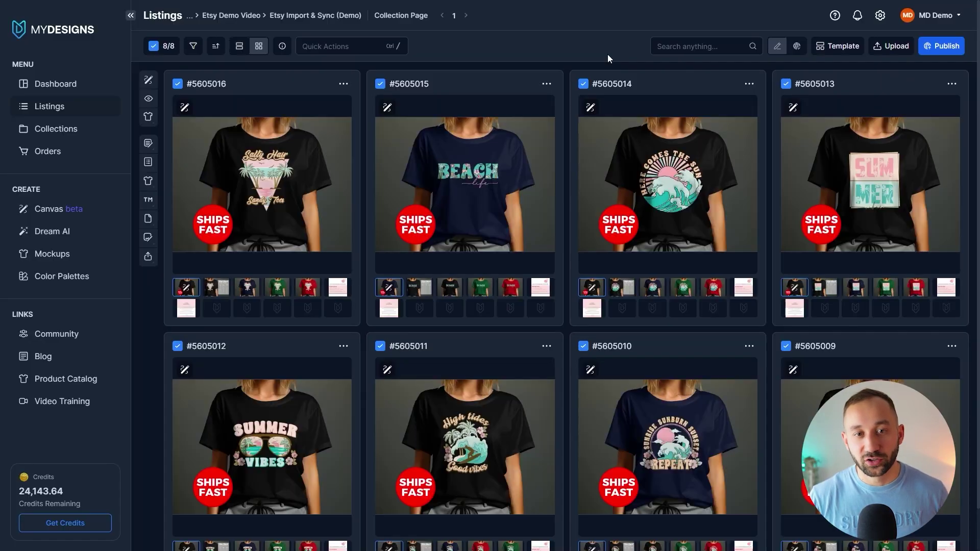
click(226, 289)
click(250, 290)
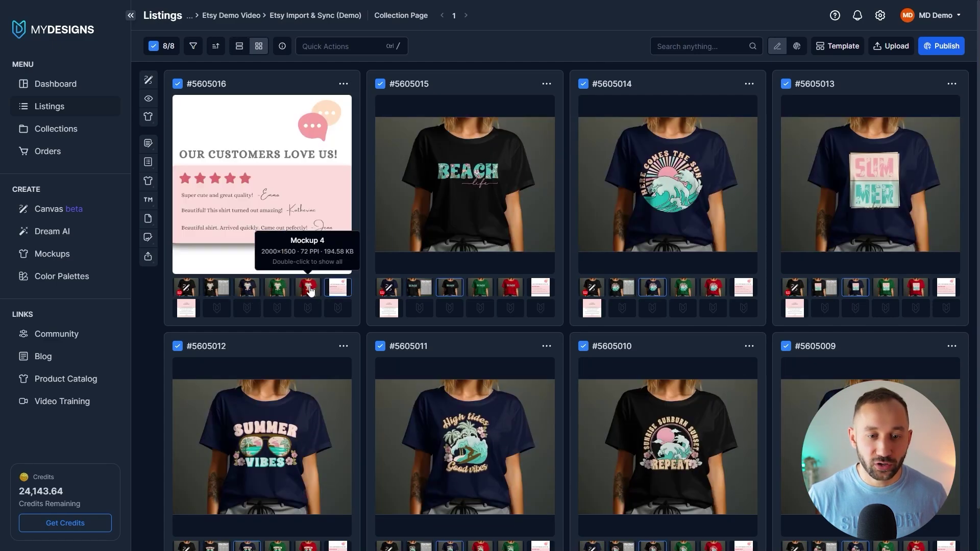
click(311, 290)
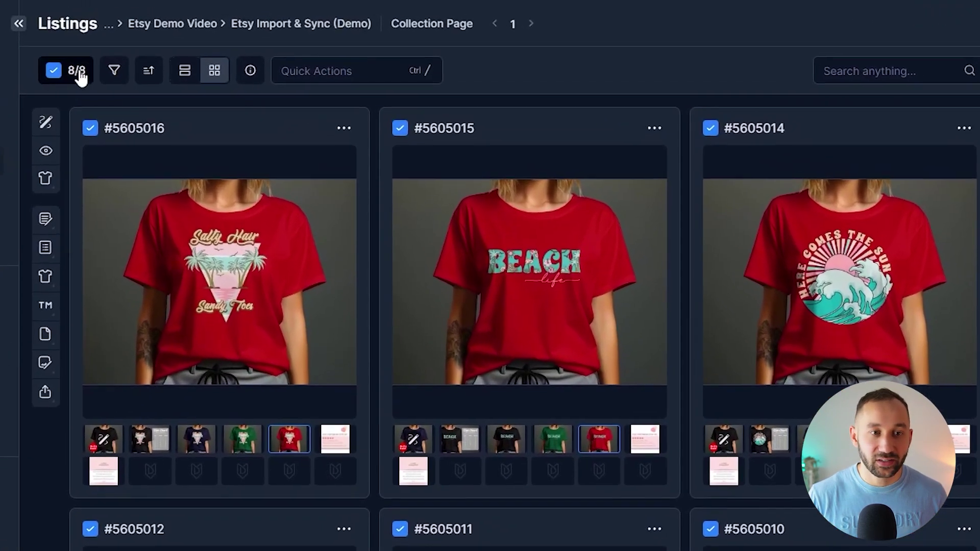
Step: Start the Video Mockups bulk action for the listings
click(164, 47)
click(101, 178)
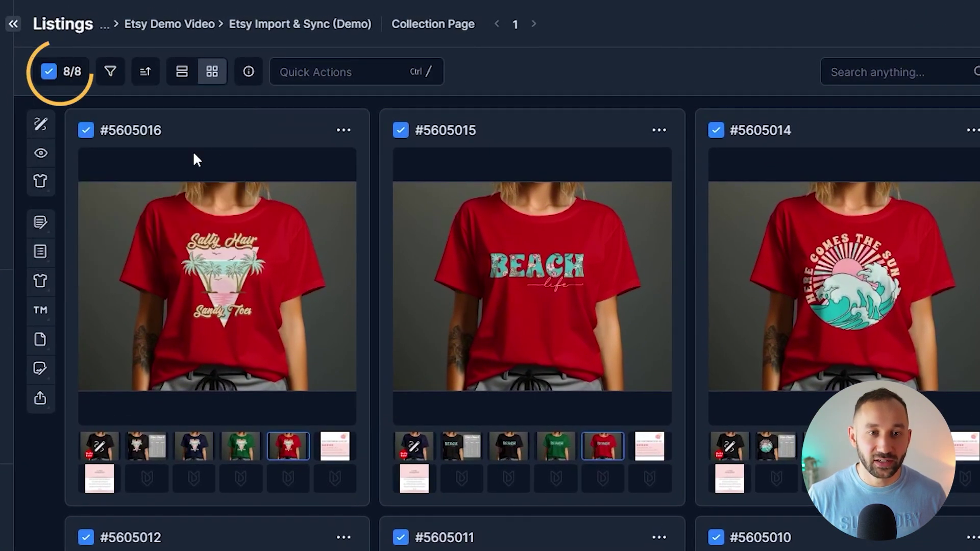
click(343, 72)
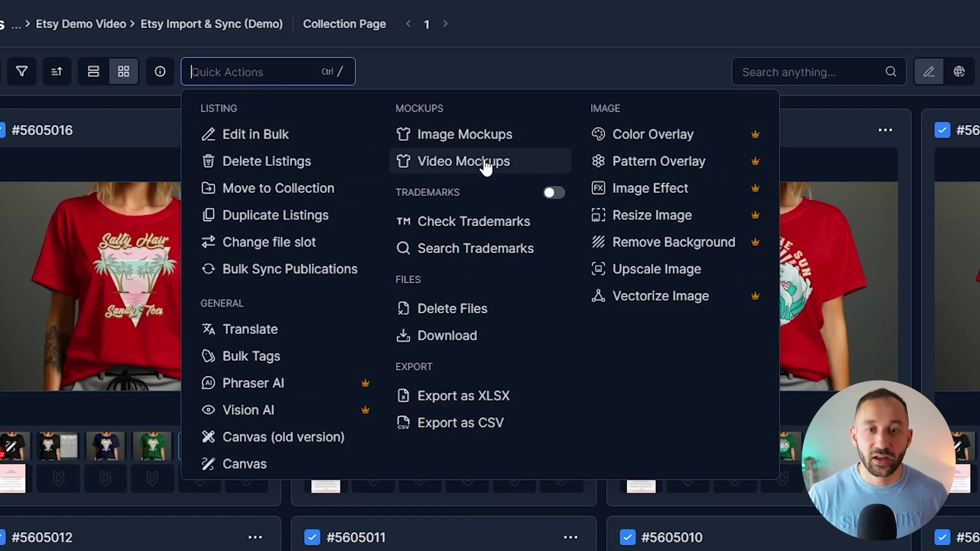
click(485, 165)
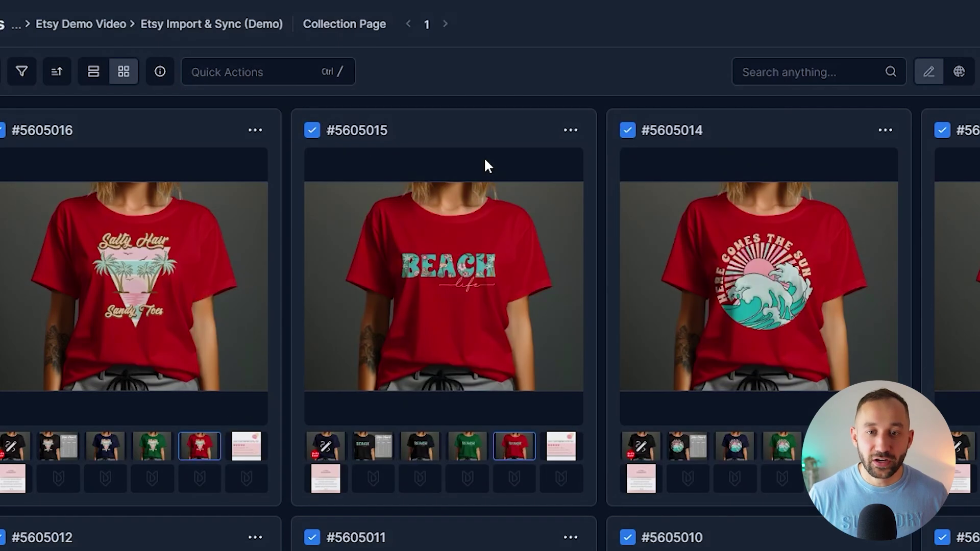
Step: Build the video from the main file, then Mockups 1–6 in order, and submit the job
click(94, 168)
click(137, 174)
click(231, 174)
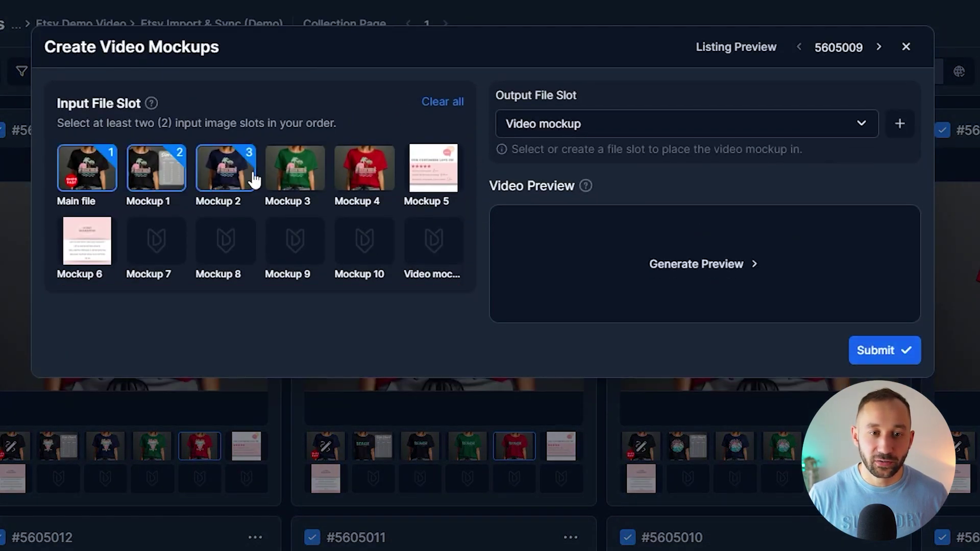
click(272, 171)
click(355, 173)
click(431, 168)
click(84, 239)
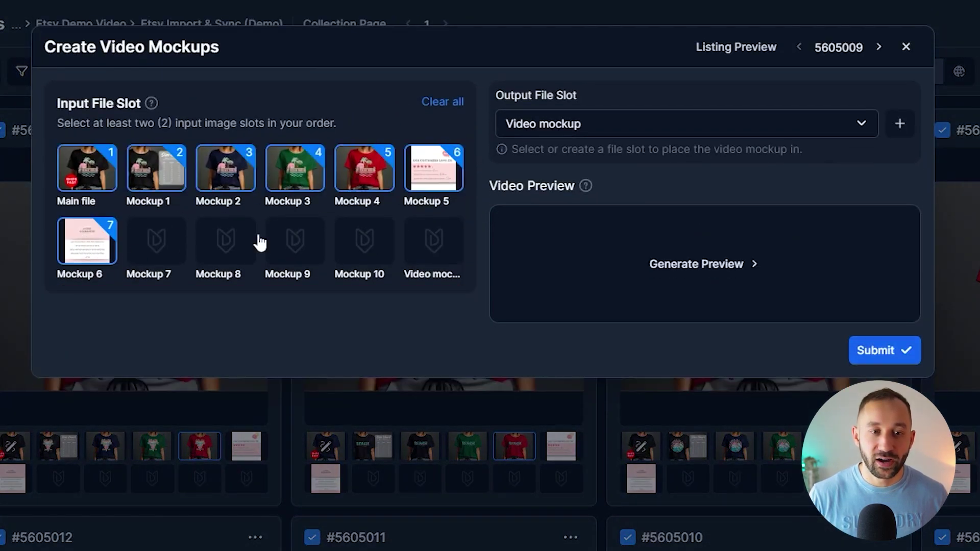
click(894, 353)
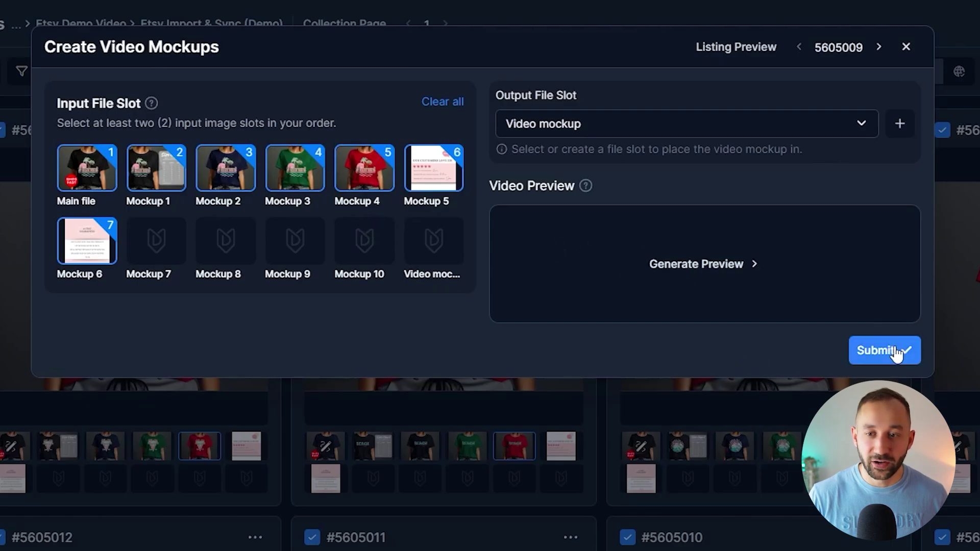
click(886, 352)
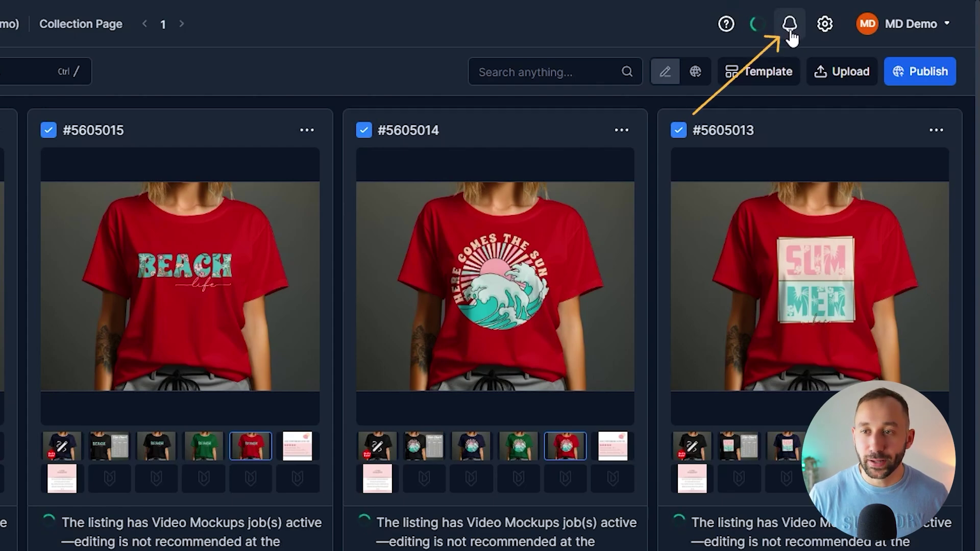
Step: Check the video job's progress, then show the new video mockup on every listing card
click(790, 30)
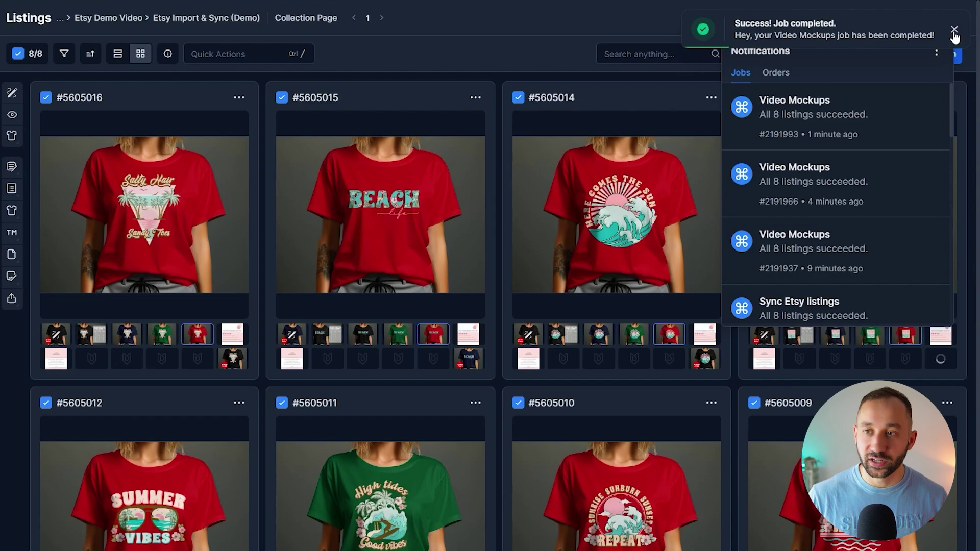
click(954, 30)
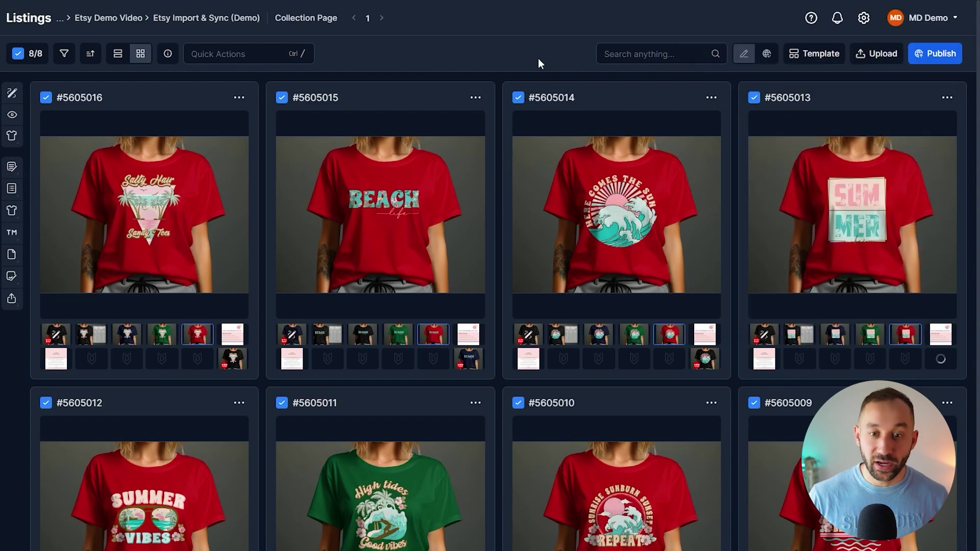
double_click(468, 359)
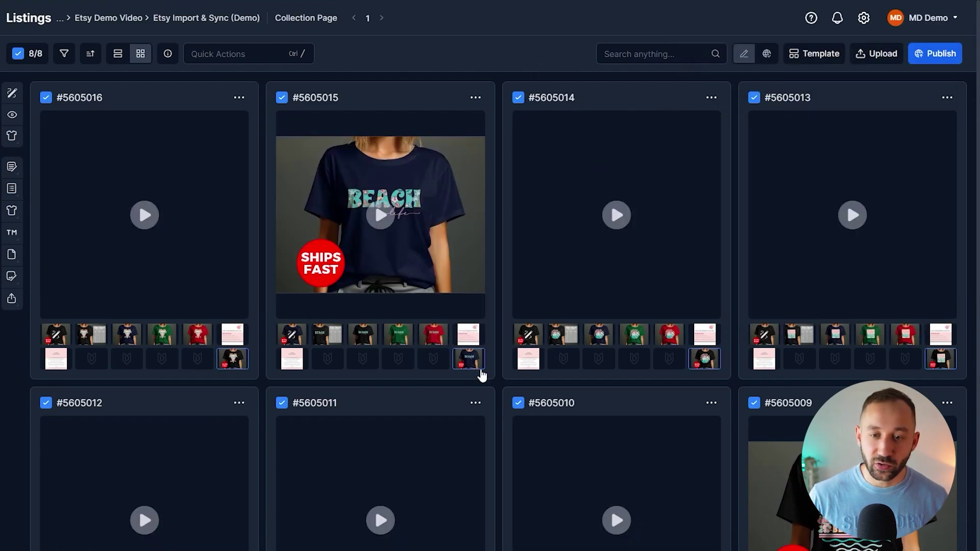
scroll(434, 370, down, 1)
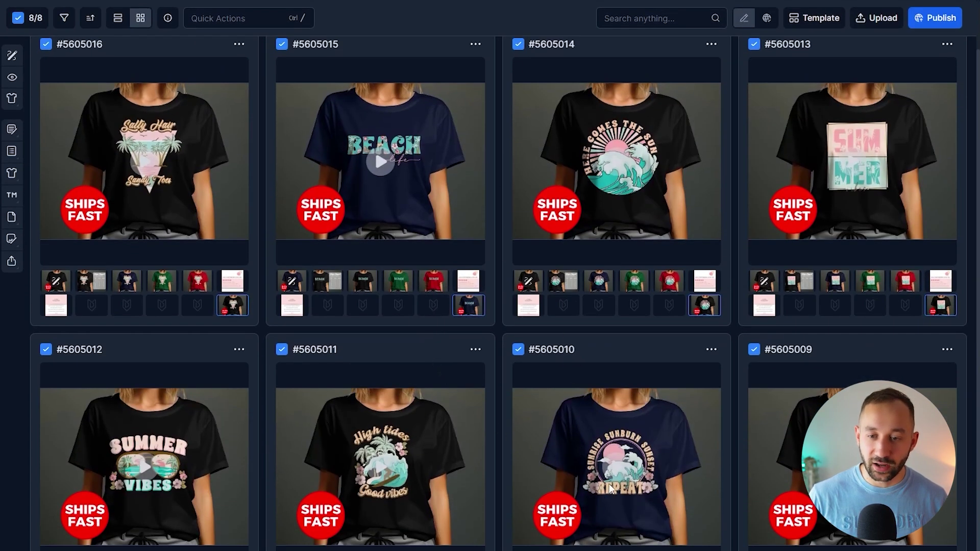
scroll(103, 235, up, 1)
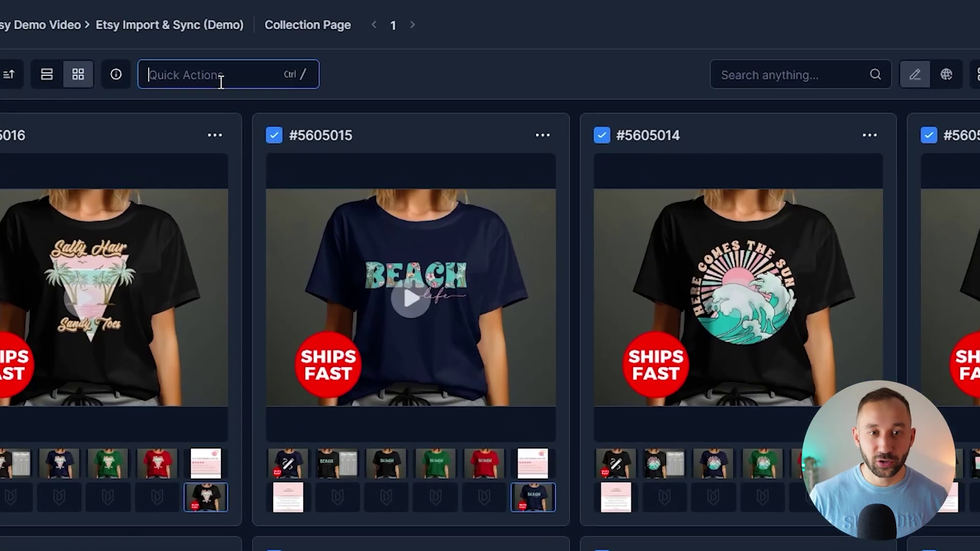
Step: Start a Bulk Sync Publications to the MDSVGShop Etsy store
click(239, 59)
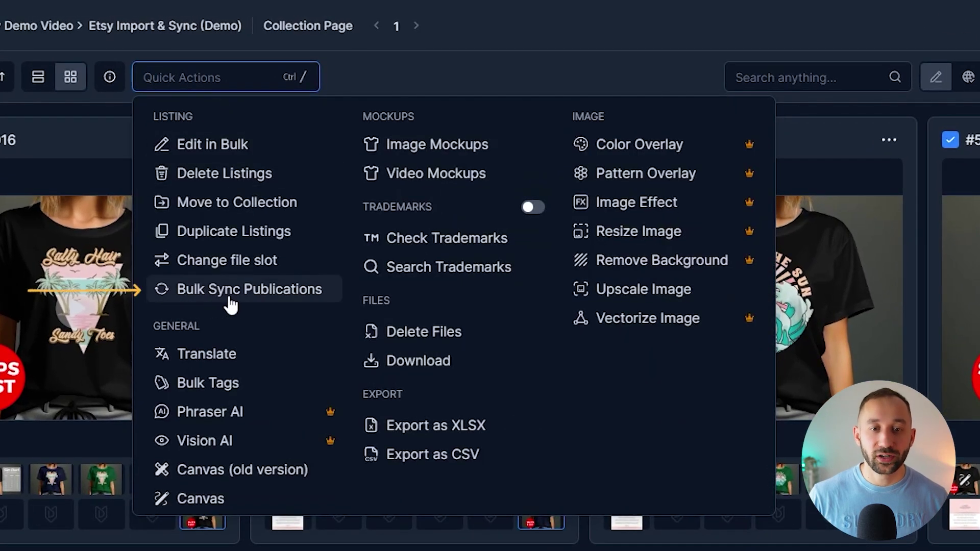
click(230, 304)
click(197, 97)
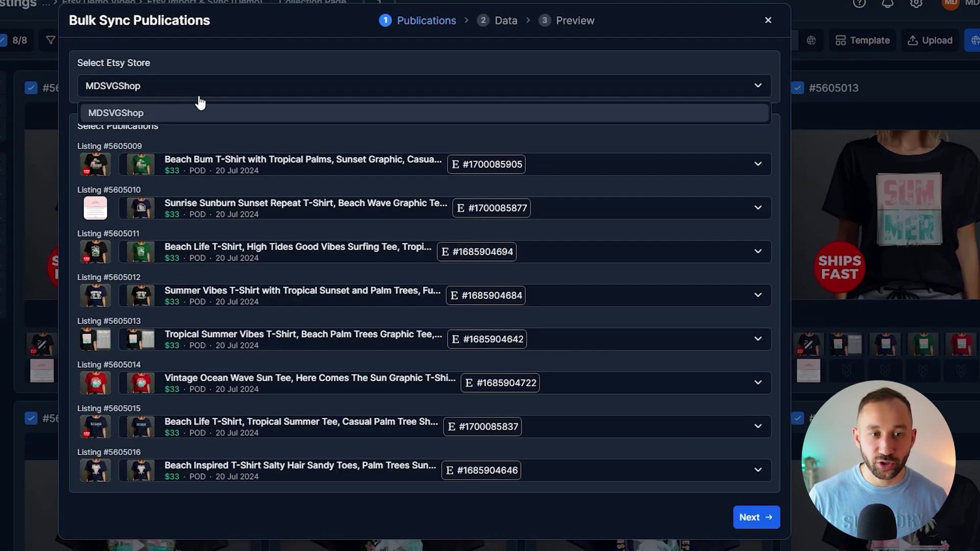
click(197, 109)
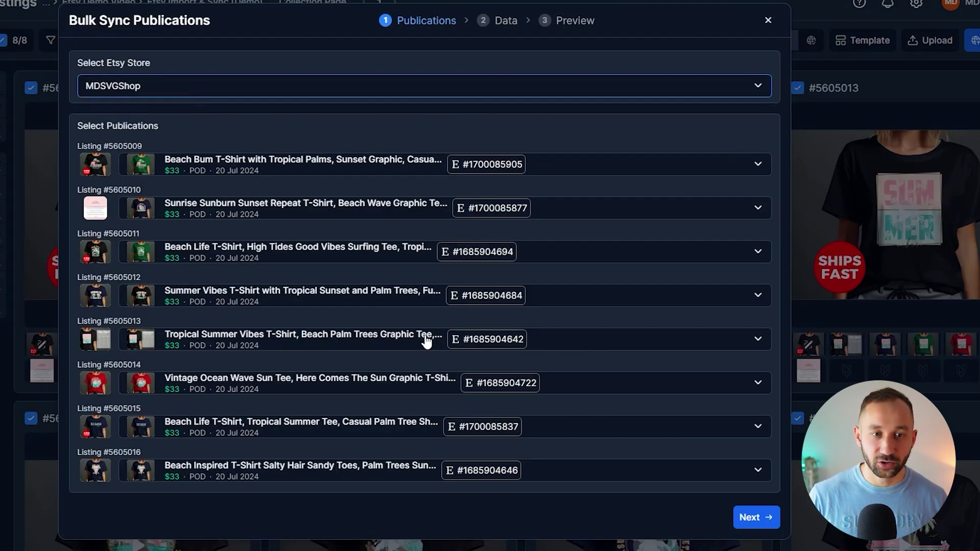
click(745, 517)
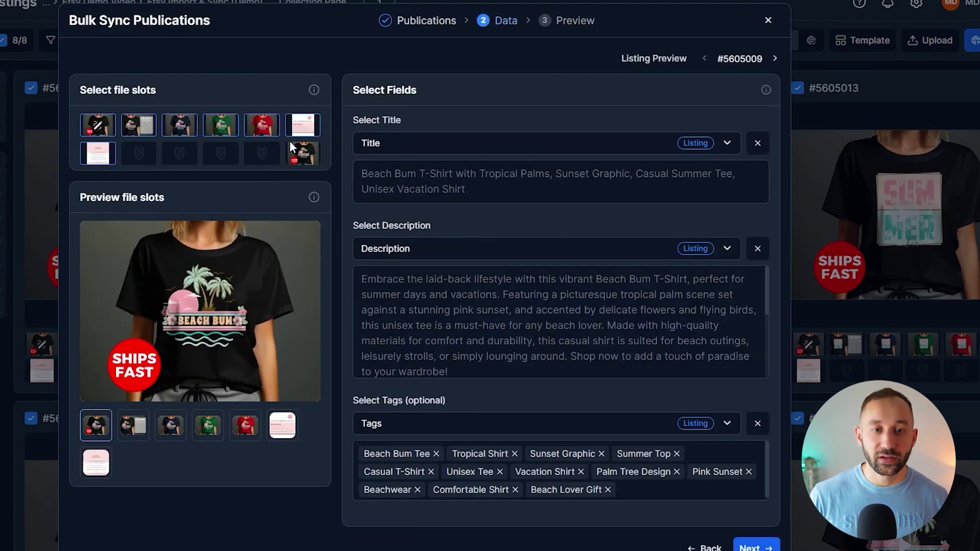
Step: Move the video mockup and 14-day guarantee image earlier in the image order
mouse_move(305, 160)
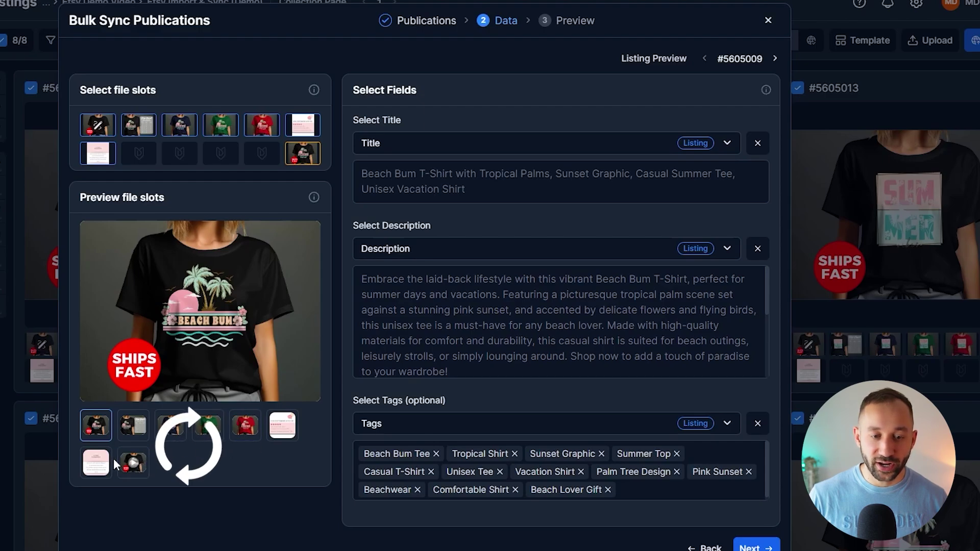
drag(140, 466, 167, 428)
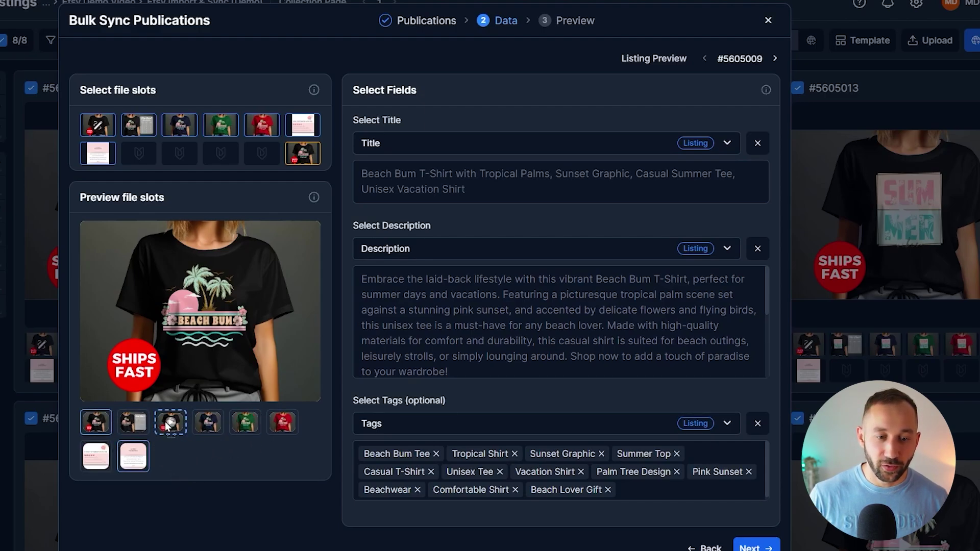
click(128, 463)
drag(142, 521, 149, 494)
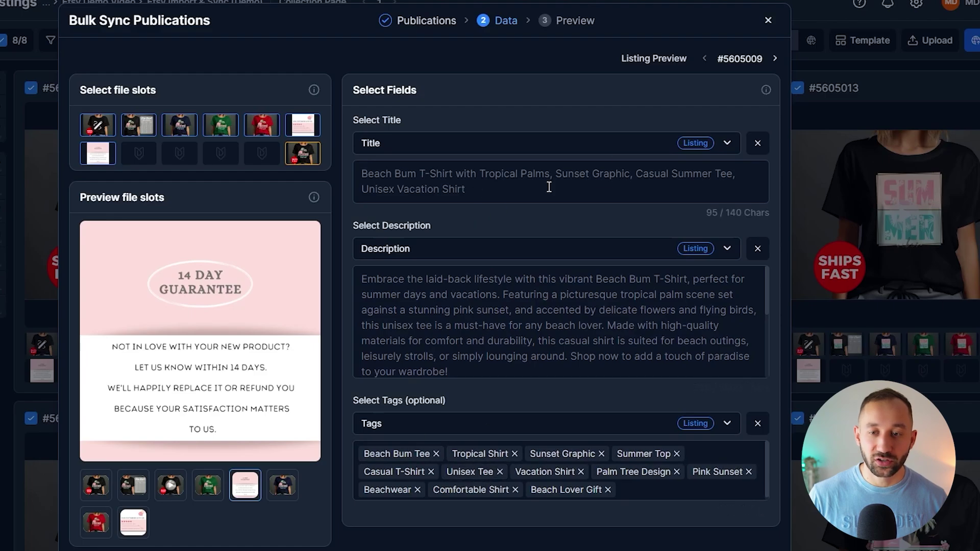
Step: Exclude title, description and tags, launch the images-only sync, and check its 0/8 progress
click(757, 143)
click(758, 189)
click(758, 235)
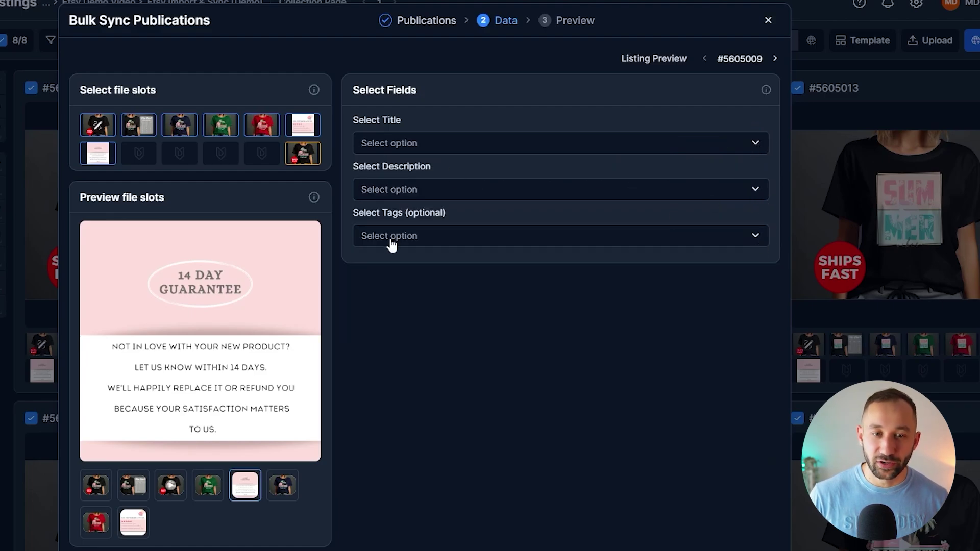
scroll(371, 282, down, 2)
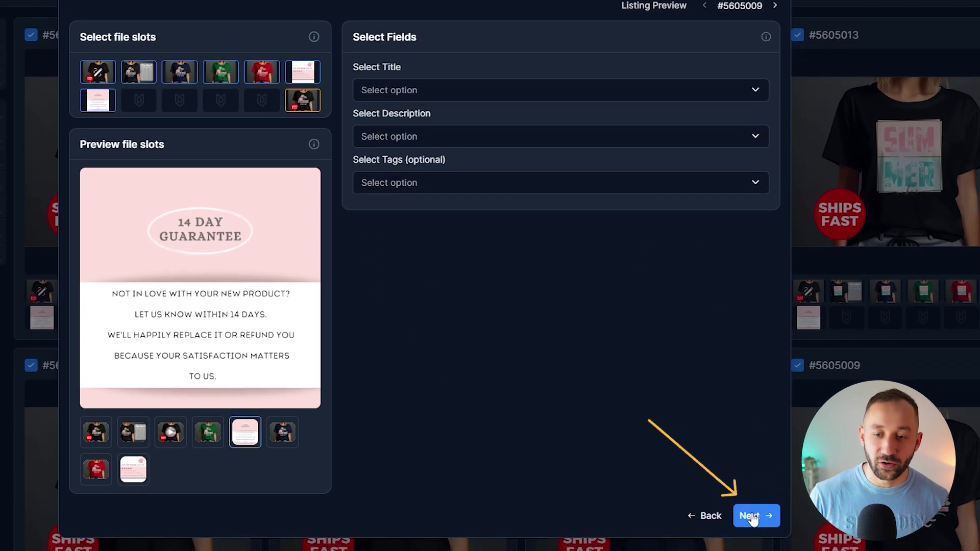
click(754, 517)
scroll(294, 149, down, 8)
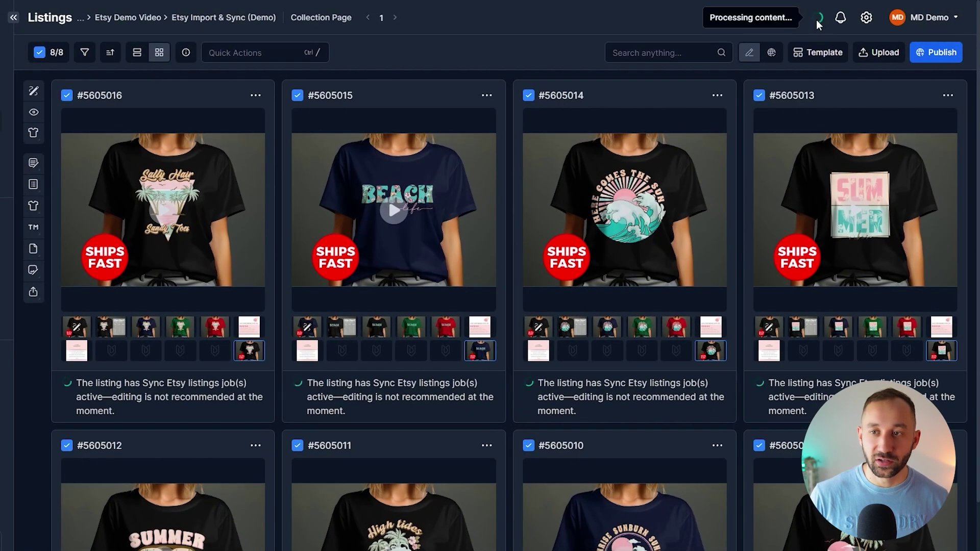
click(841, 17)
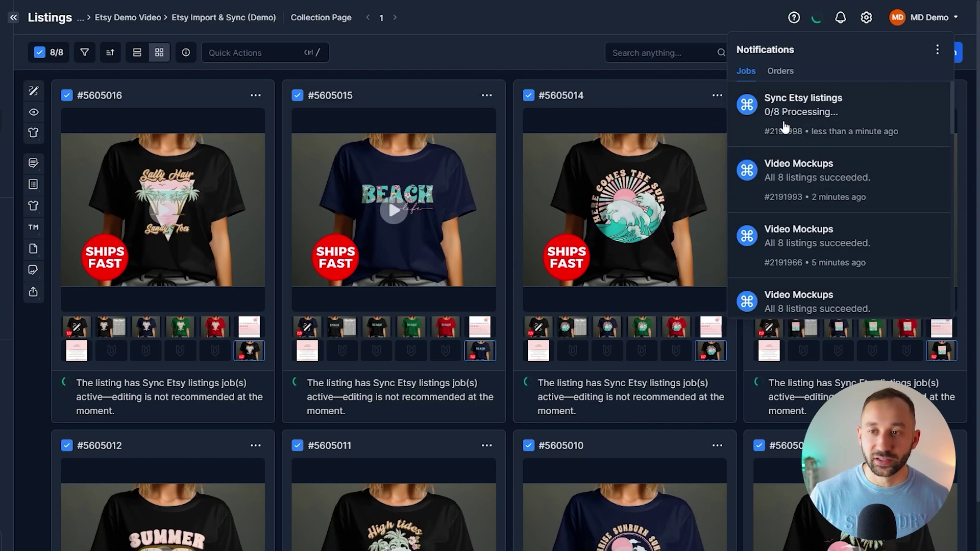
click(514, 63)
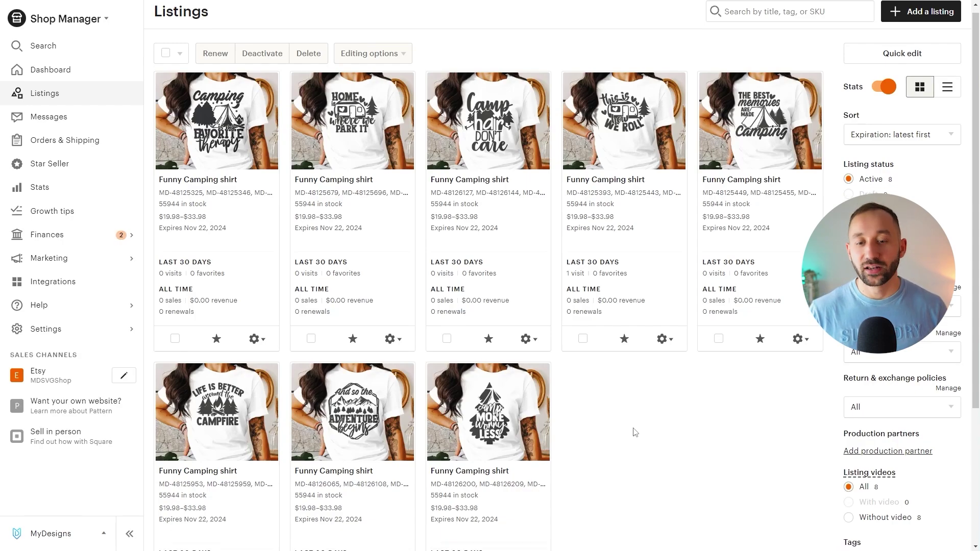
scroll(633, 426, down, 1)
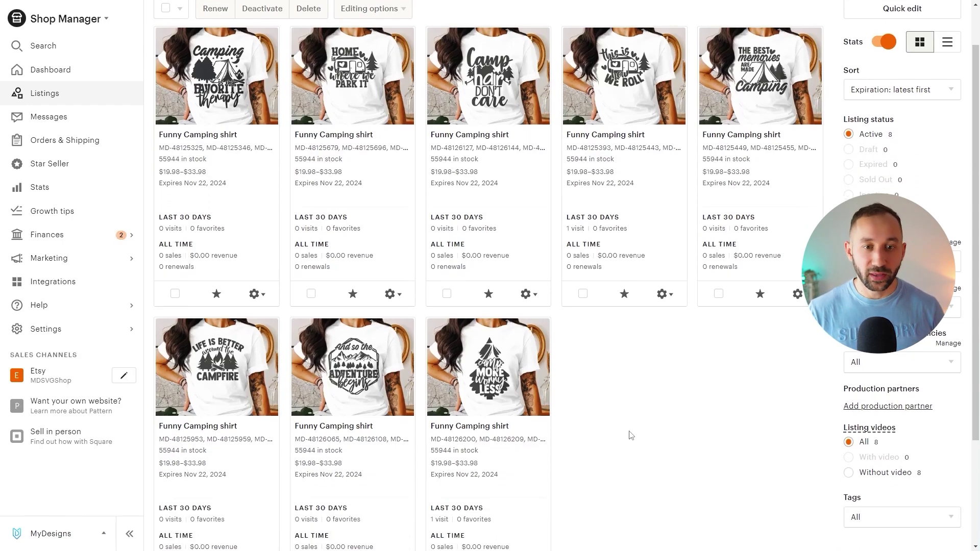
scroll(631, 435, up, 1)
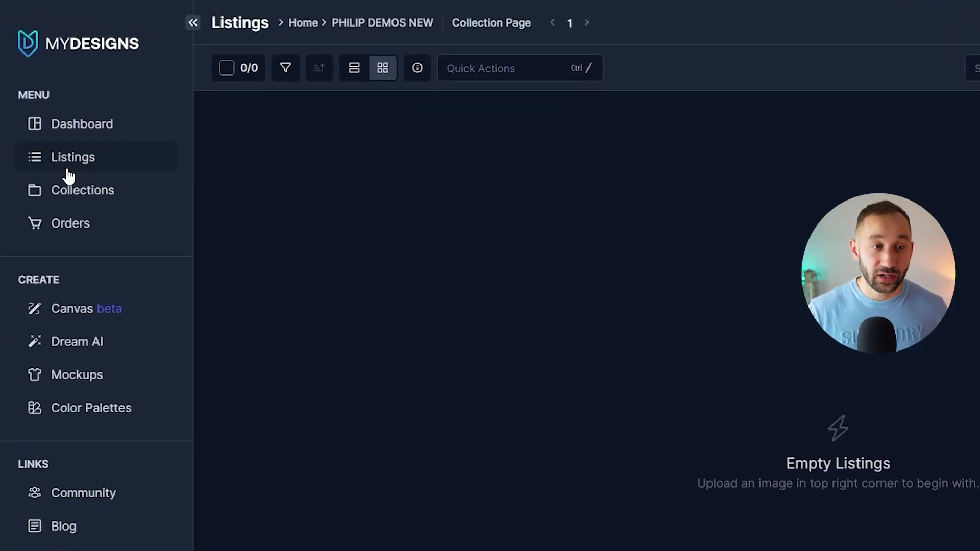
Step: Add a 'Camping Shirts' collection folder and open its empty listings page
click(393, 25)
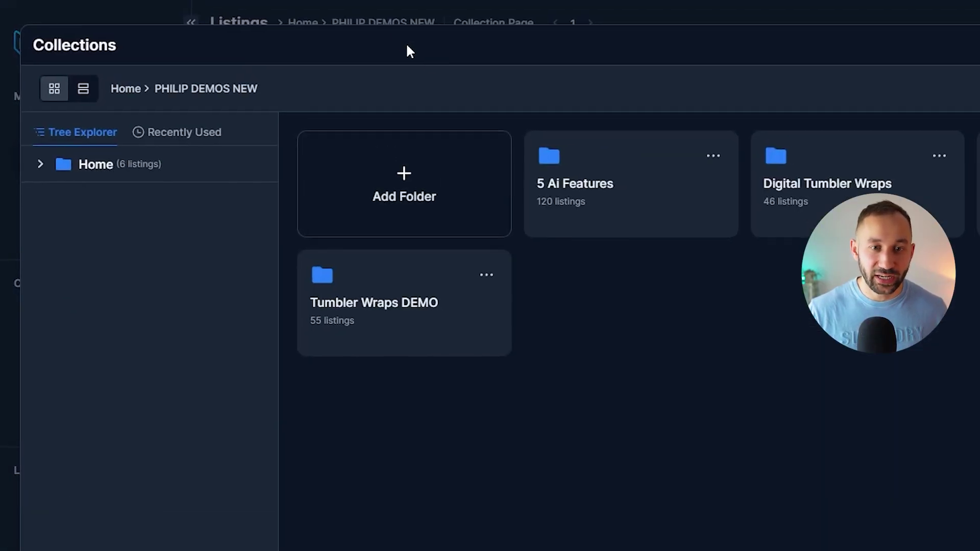
click(404, 186)
text(Campi)
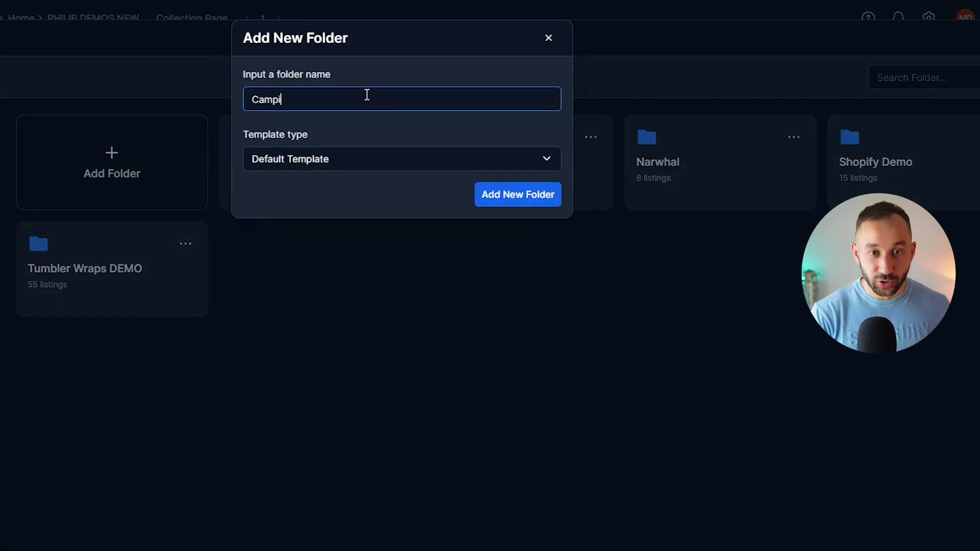
text(ng Shirts)
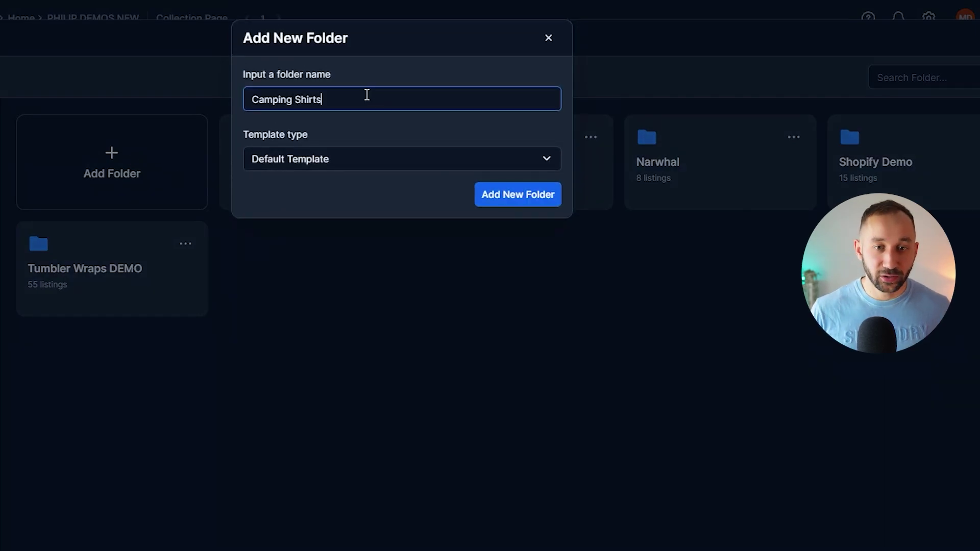
click(517, 204)
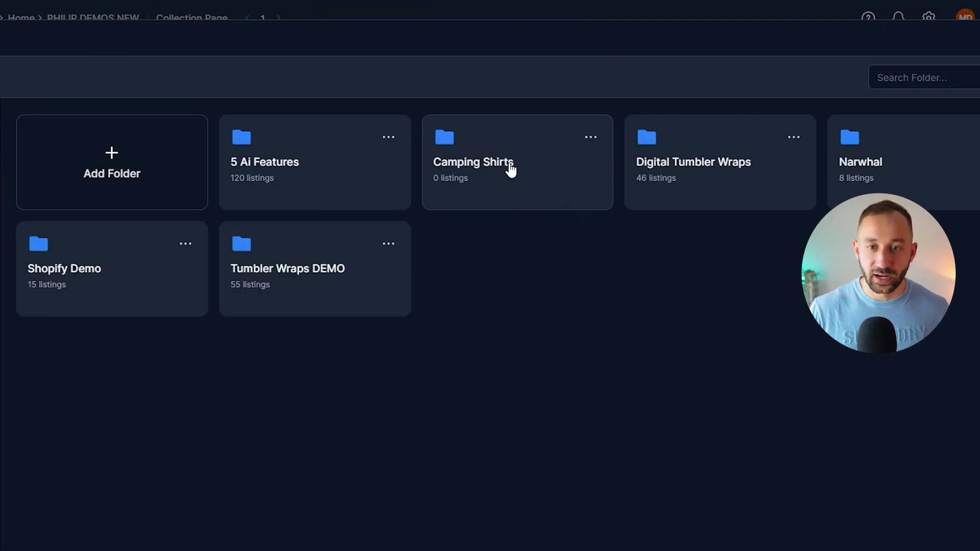
click(510, 170)
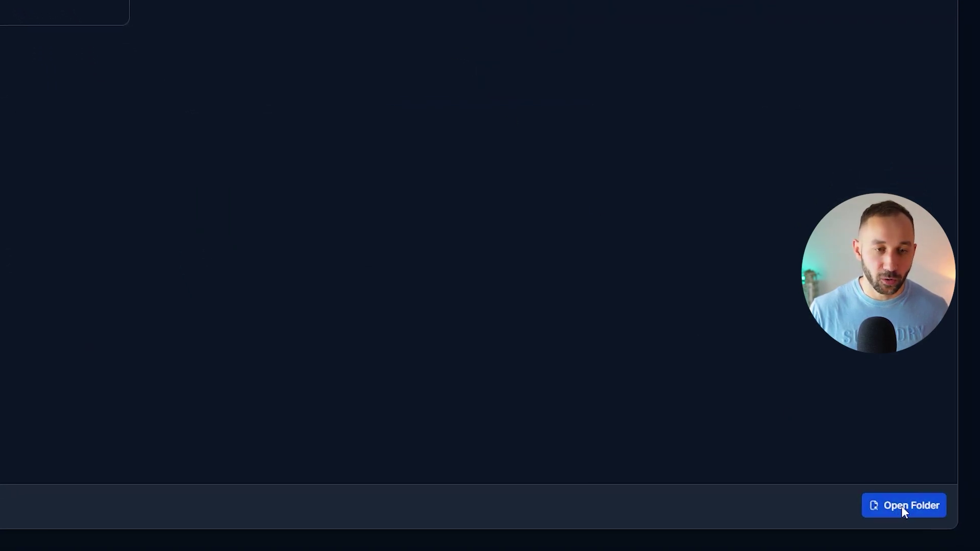
click(903, 511)
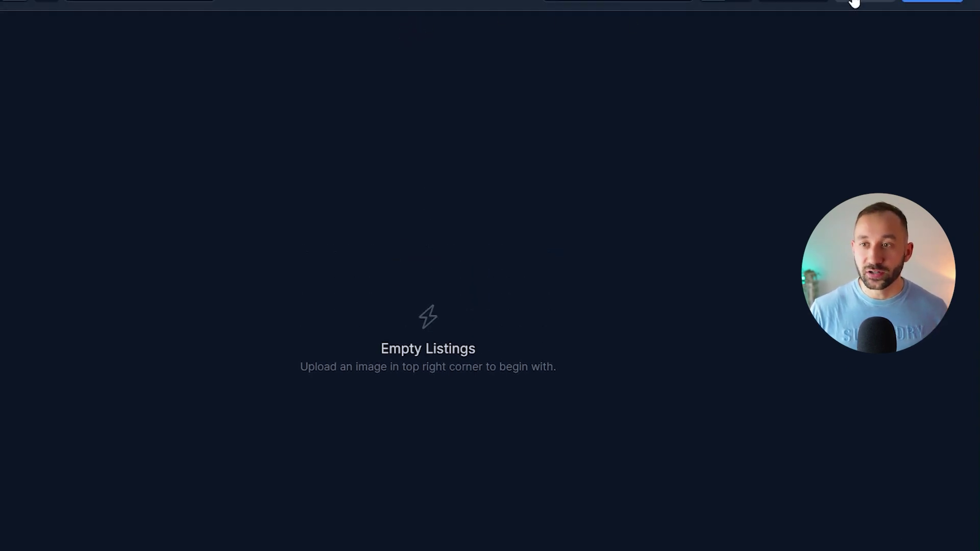
Step: Import all eight Active listings from the shop's Camping Shirts section into the folder
click(863, 62)
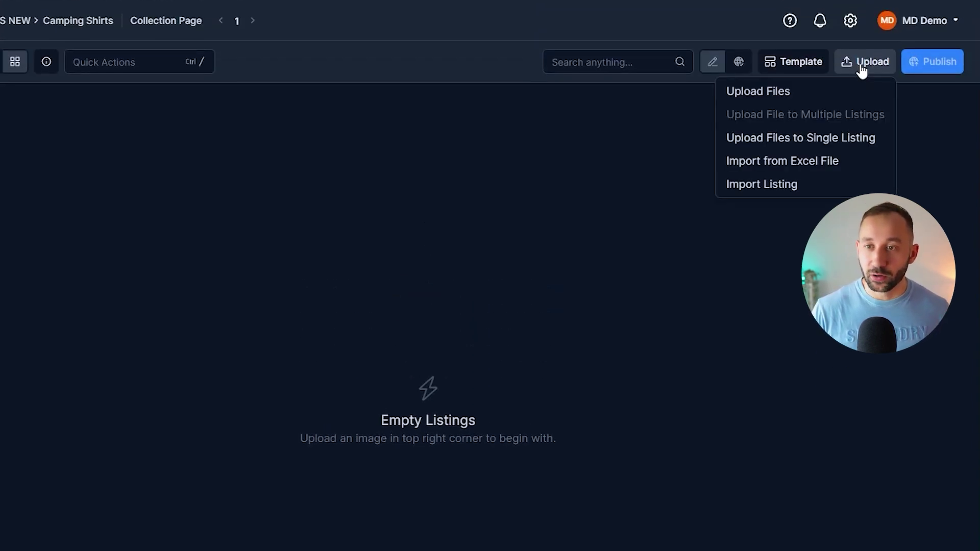
click(806, 185)
click(138, 101)
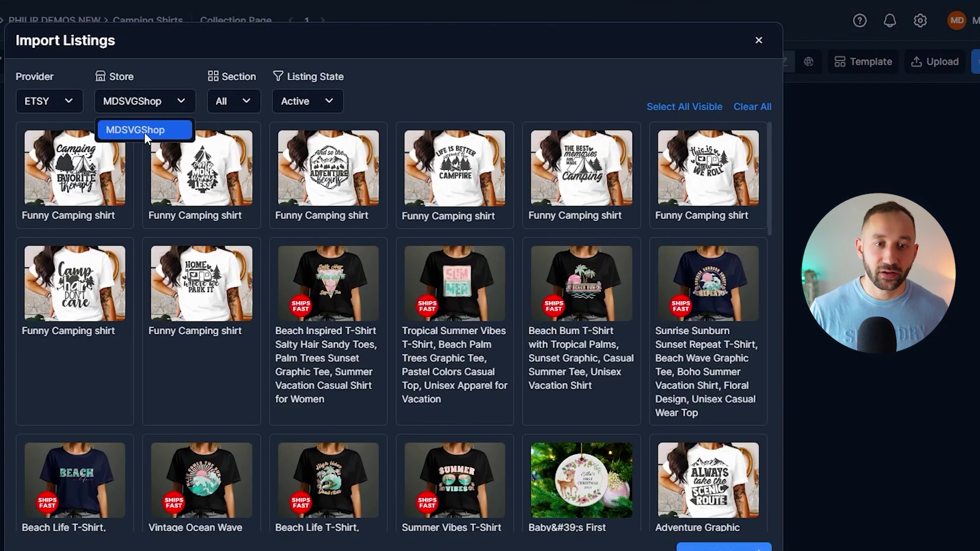
click(170, 107)
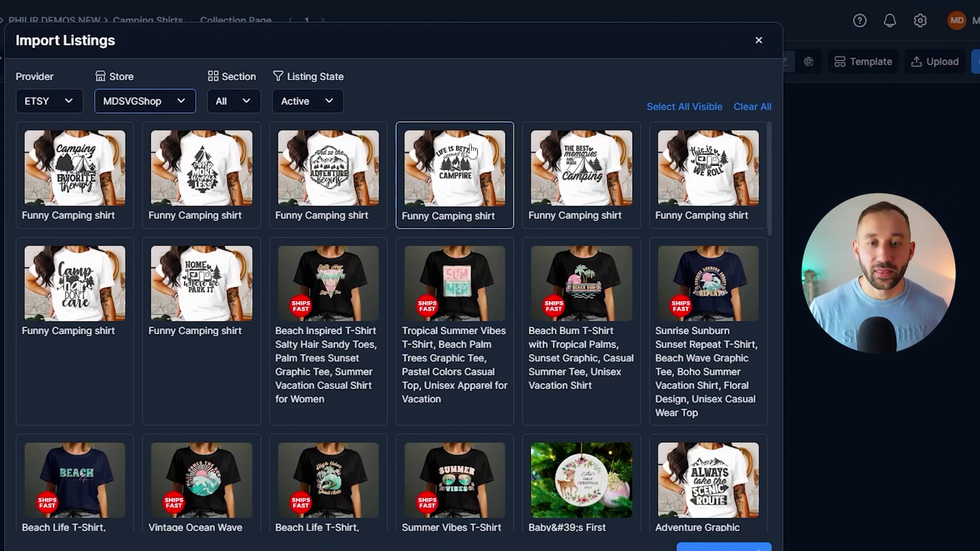
click(249, 102)
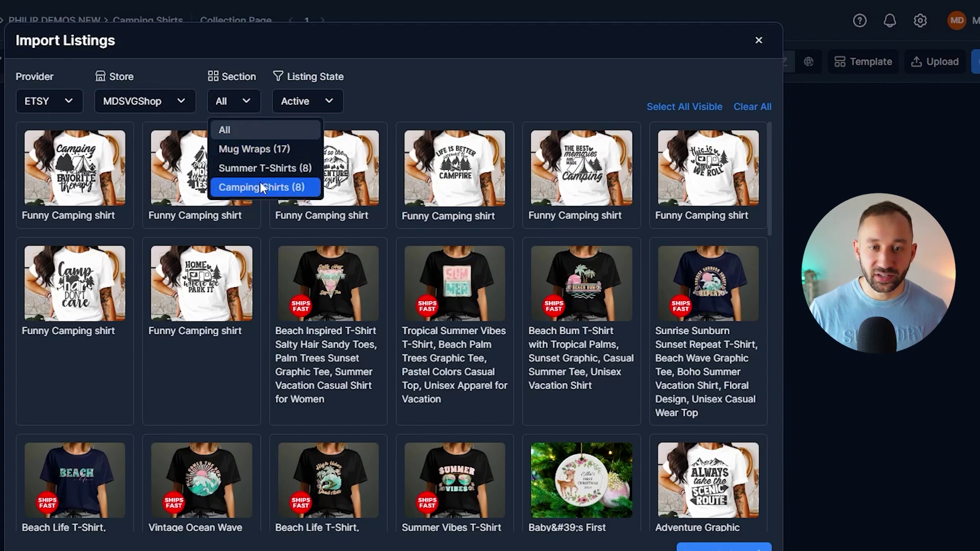
click(328, 102)
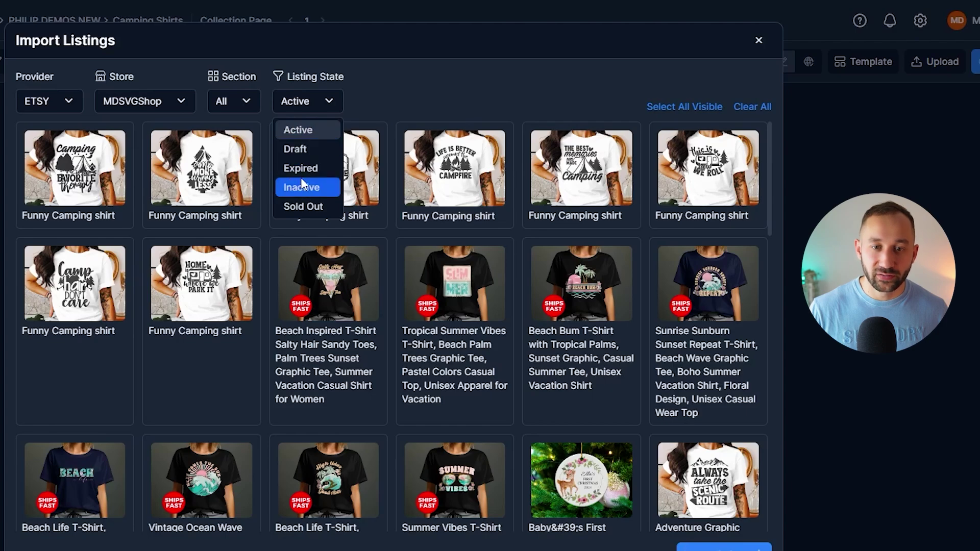
click(357, 104)
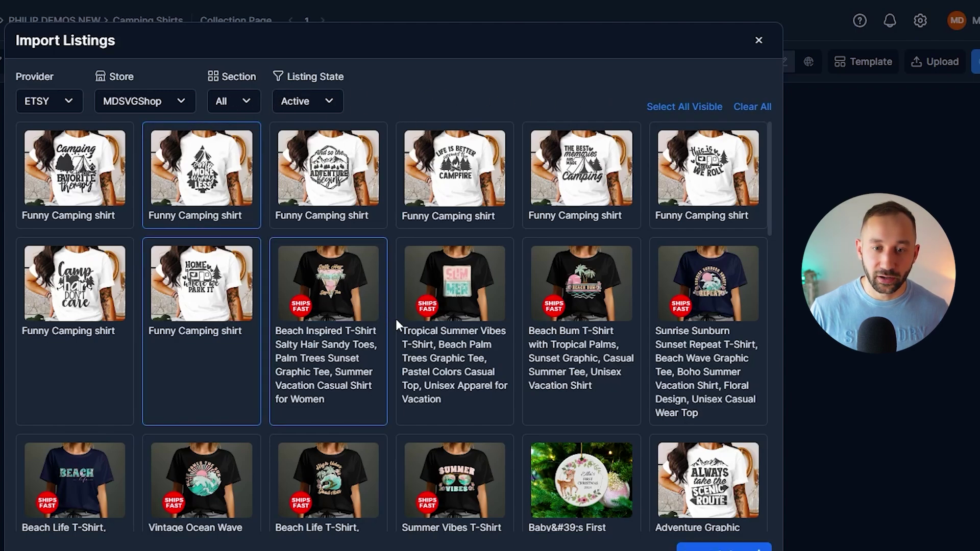
click(231, 105)
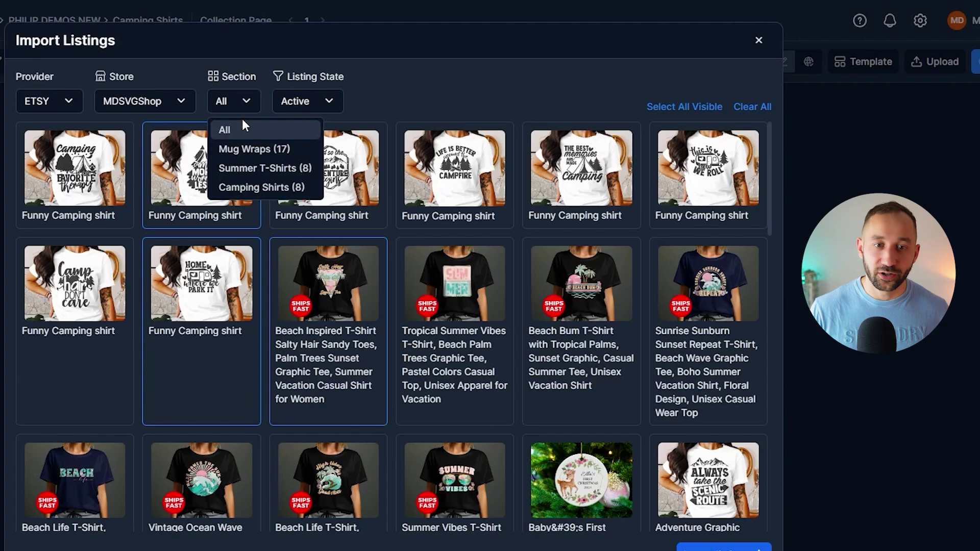
click(253, 186)
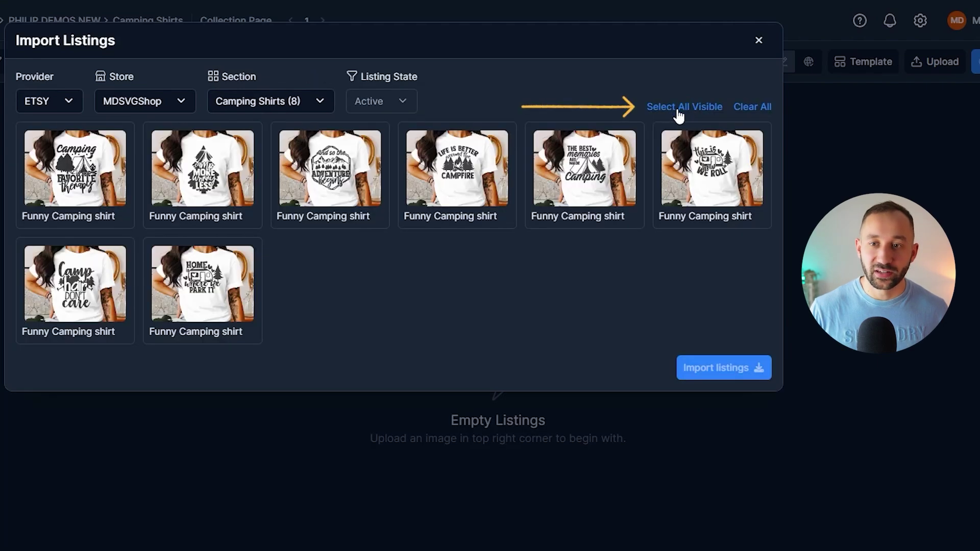
click(679, 108)
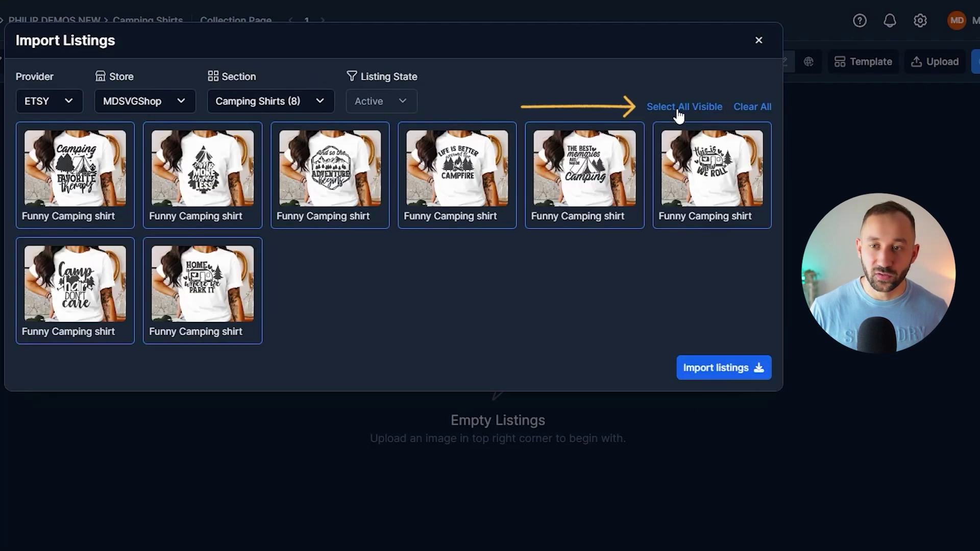
click(715, 368)
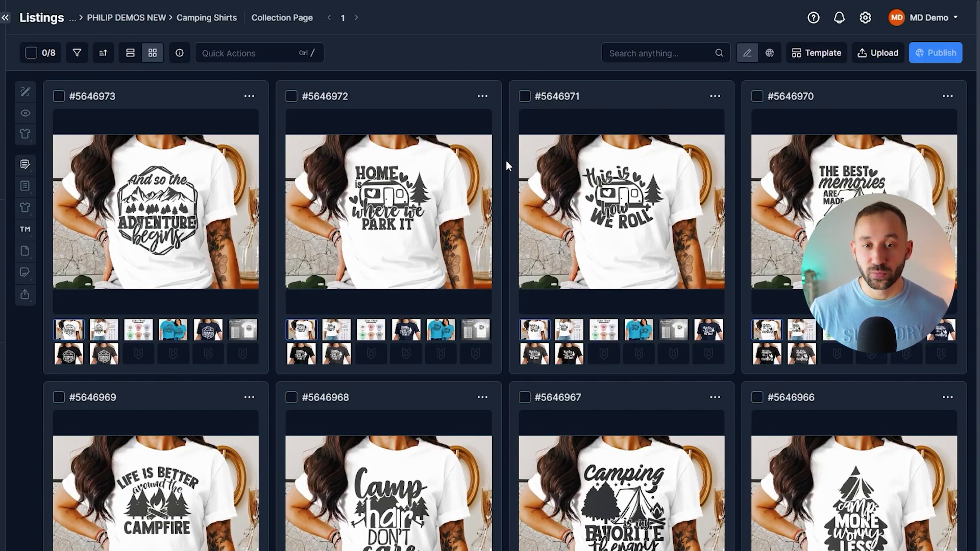
Step: Preview the Color Chart mockup, switch to the editable list view, and show the main shirt photo
click(137, 332)
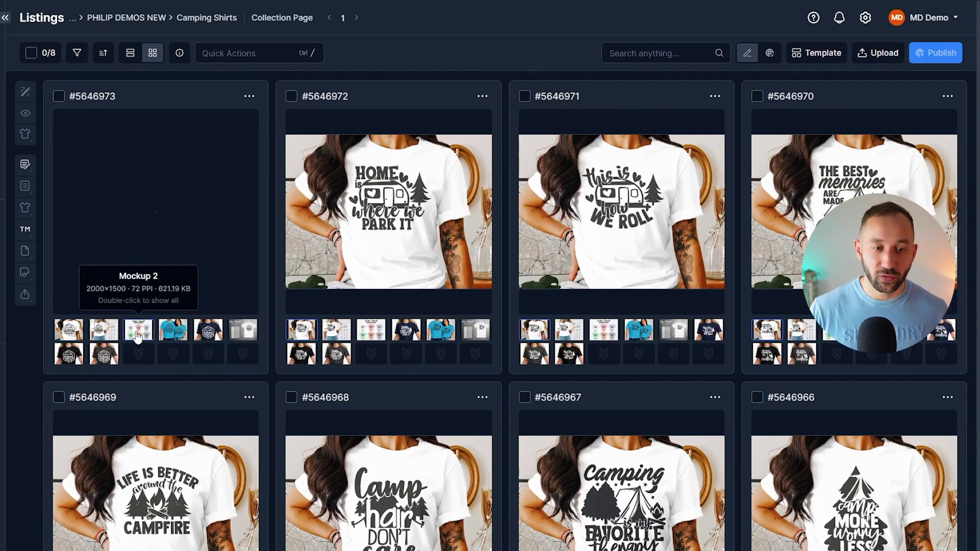
click(137, 332)
click(130, 52)
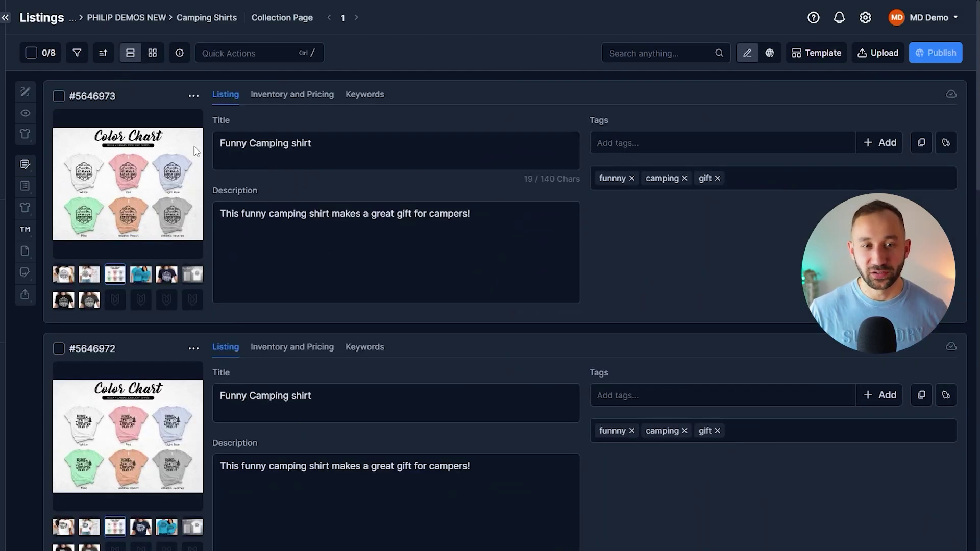
double_click(65, 275)
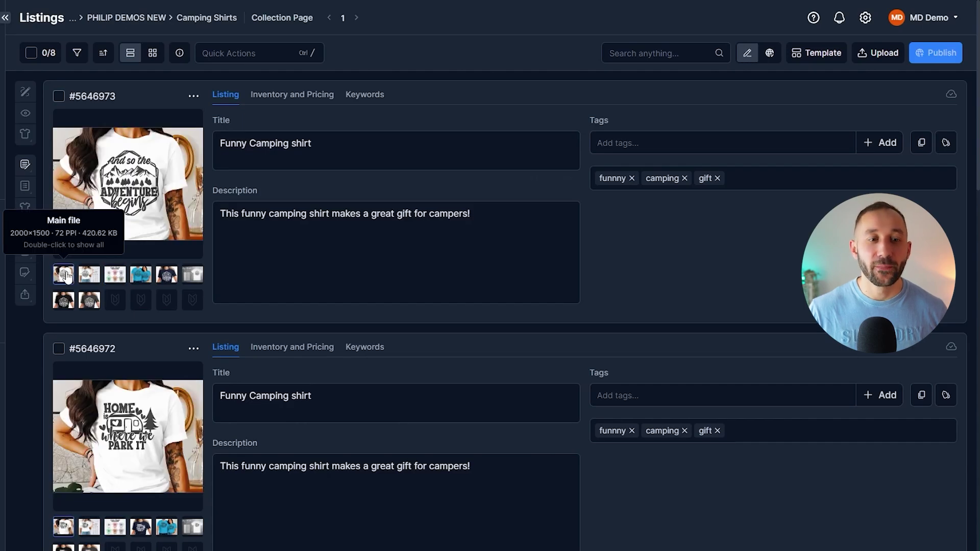
scroll(427, 255, down, 12)
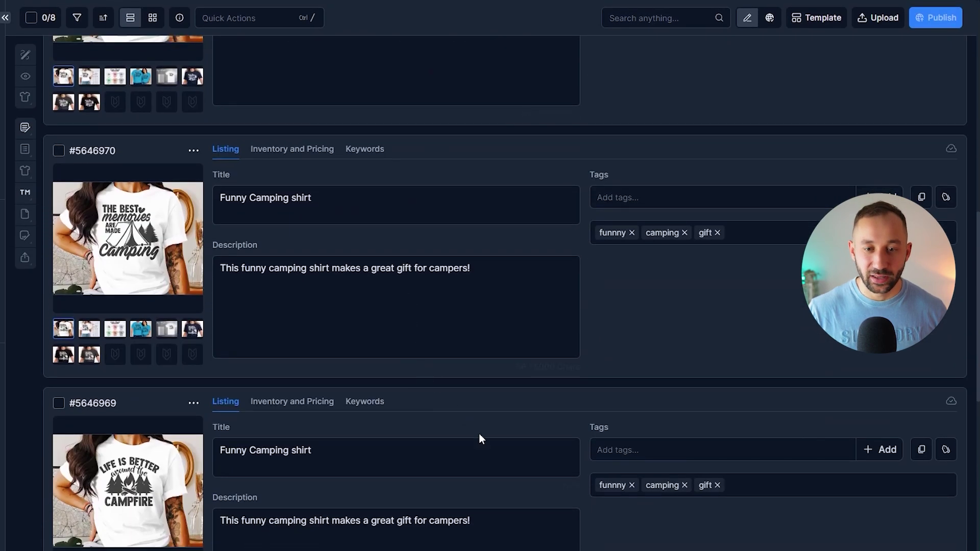
scroll(479, 433, up, 12)
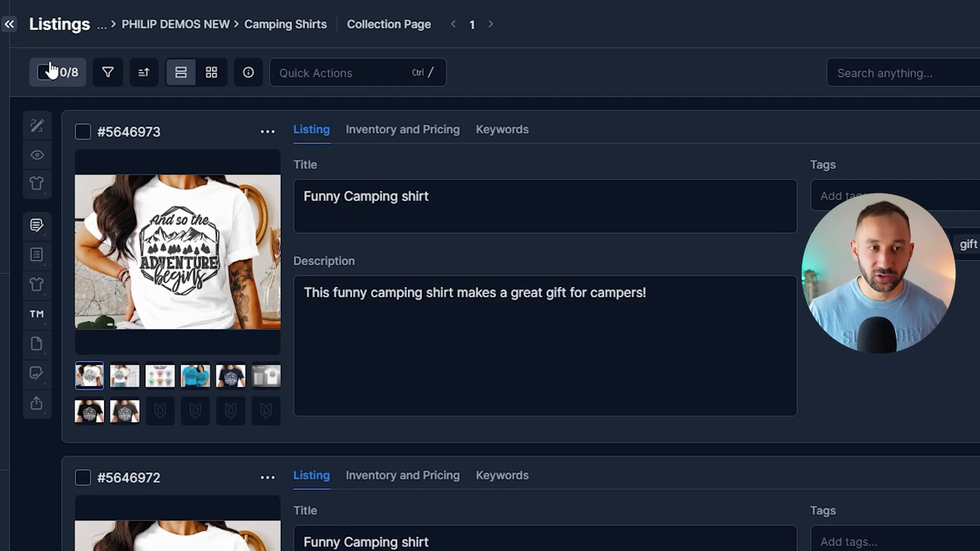
Step: Select all eight listings and launch Vision AI on them
click(51, 71)
click(72, 187)
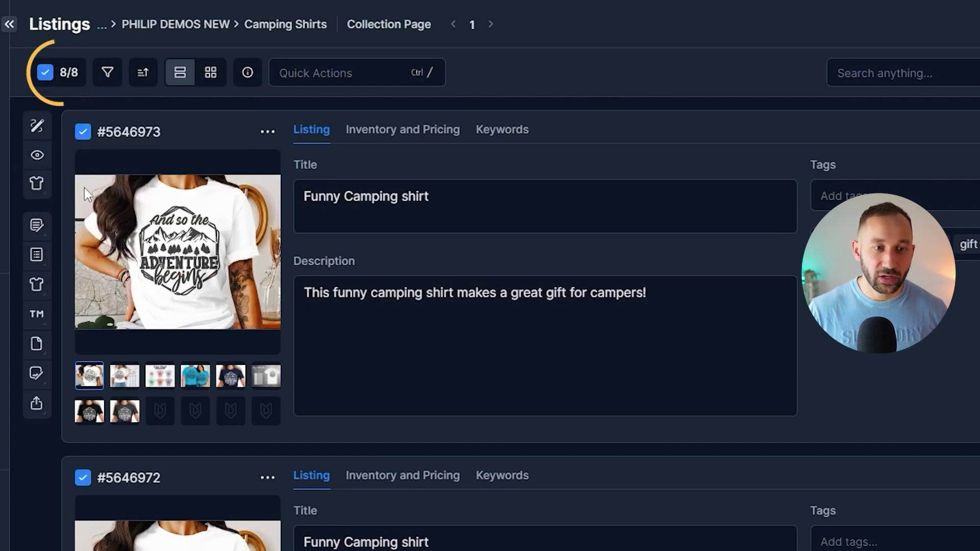
click(343, 68)
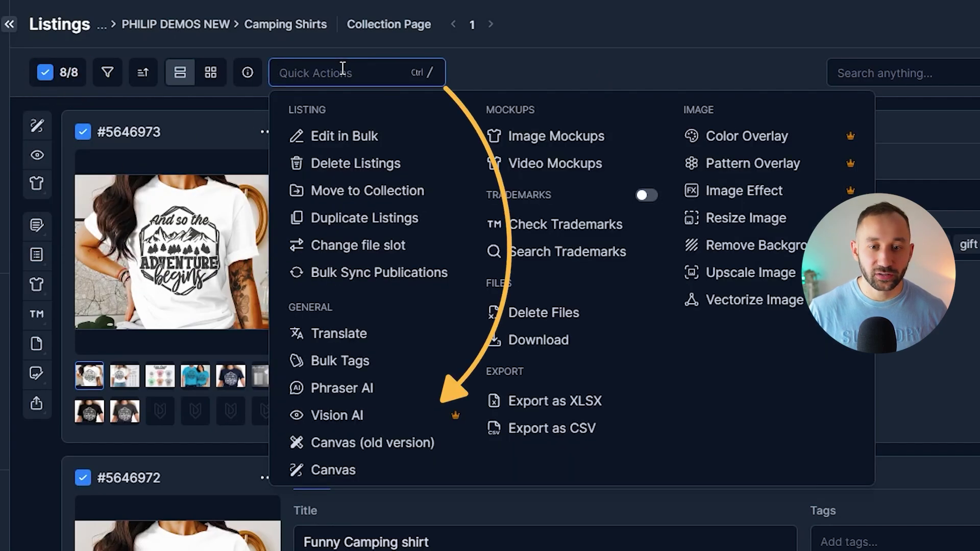
click(358, 423)
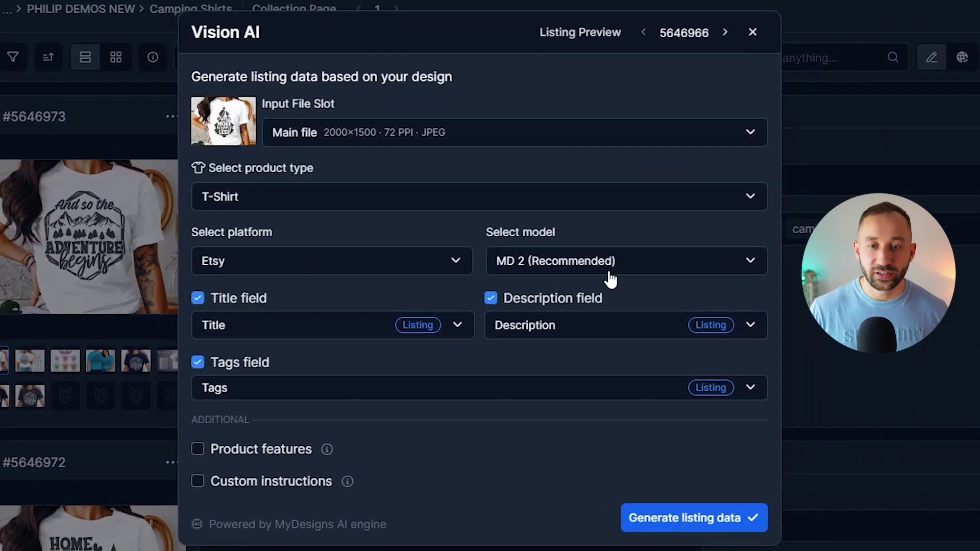
Step: Choose the MD 2 model and include Bella 3001 product features
click(709, 283)
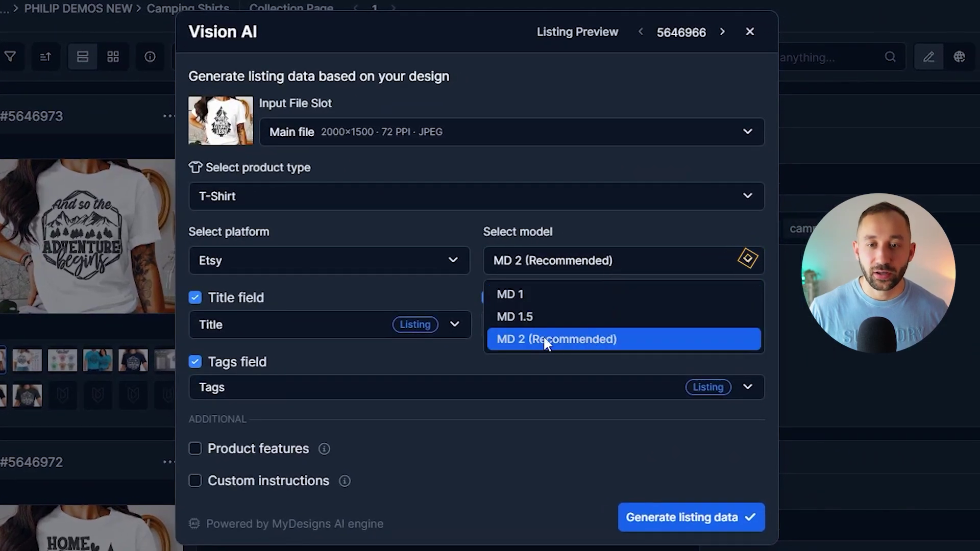
click(561, 344)
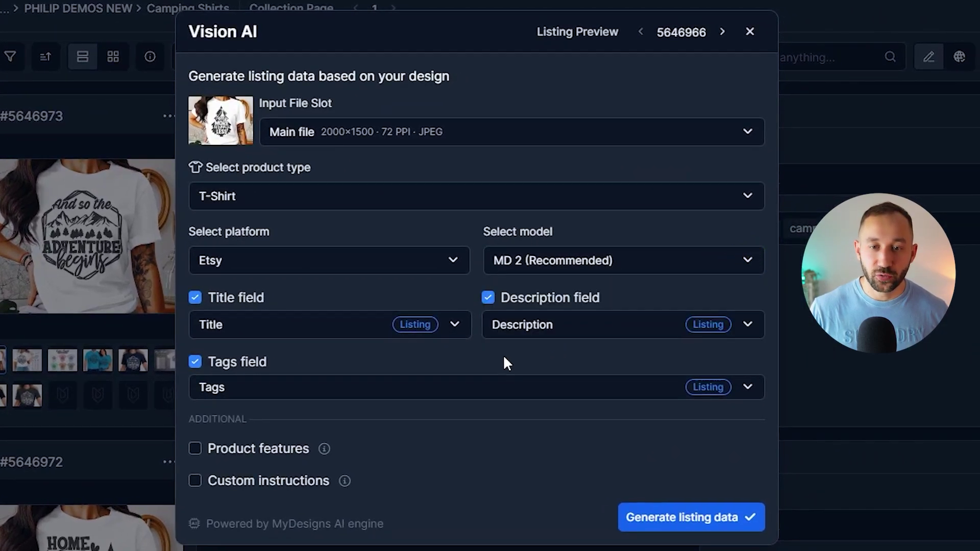
click(217, 449)
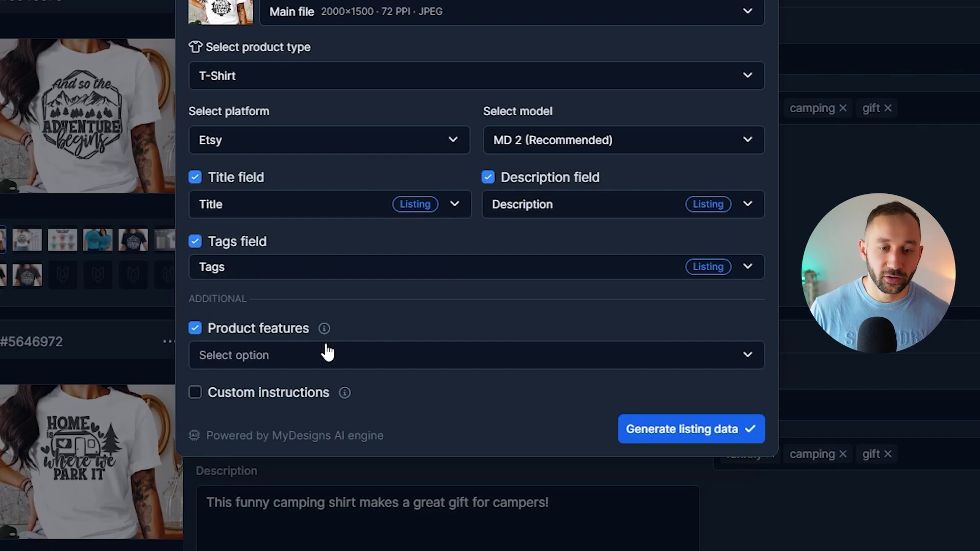
click(327, 352)
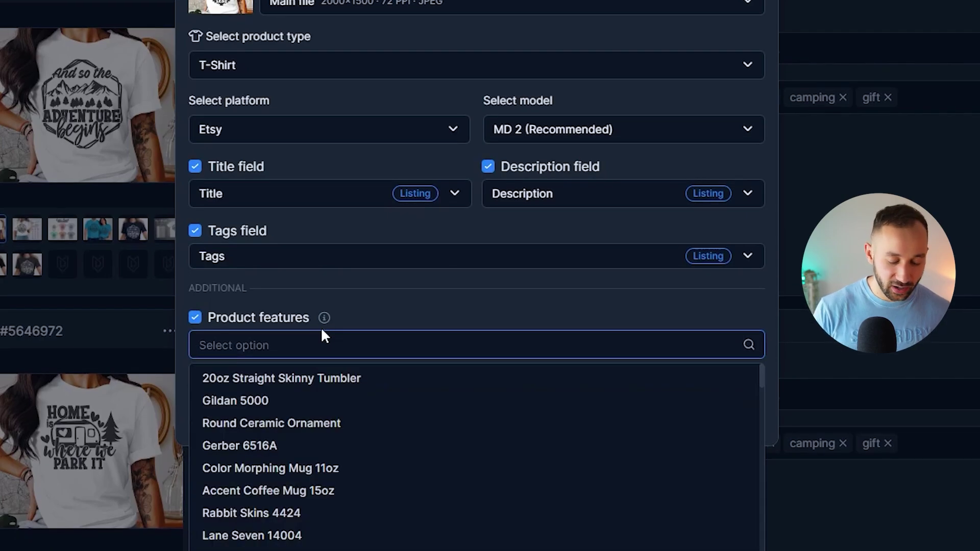
text(3001)
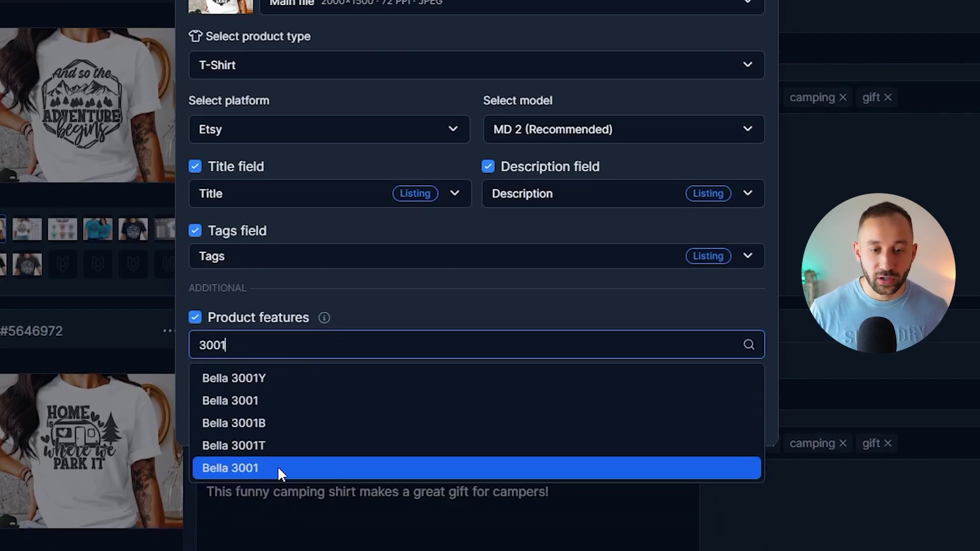
click(277, 466)
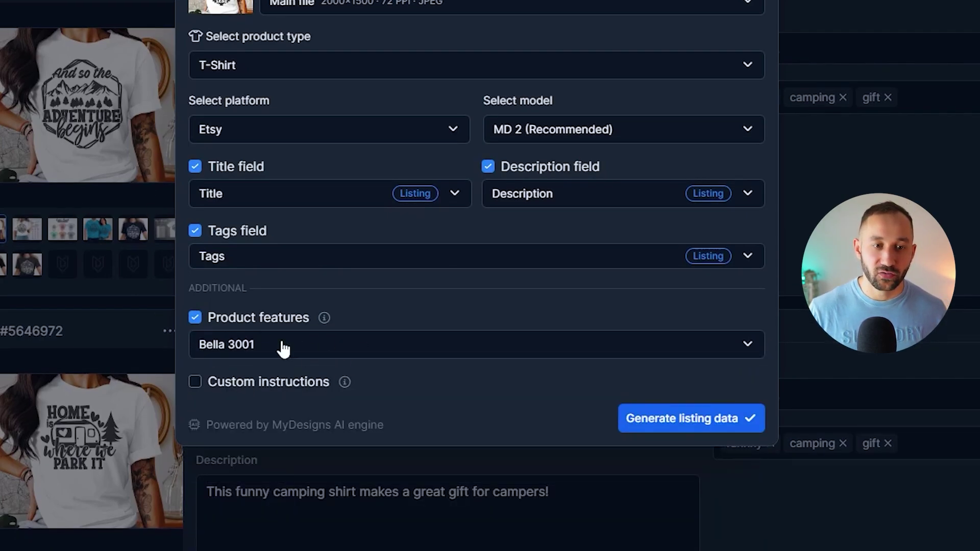
Step: Run Vision AI on all 8 listings for new titles, descriptions and tags, then show a grid
click(693, 424)
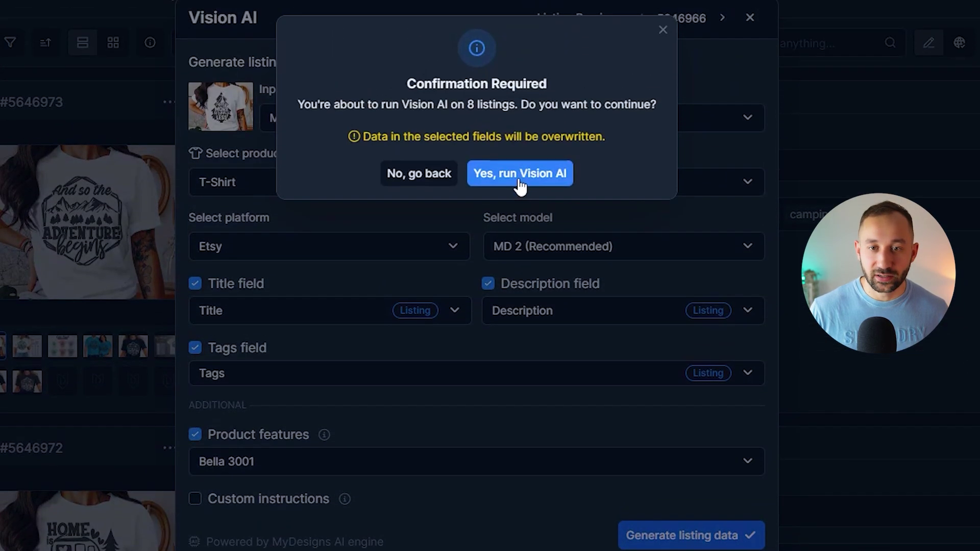
click(517, 183)
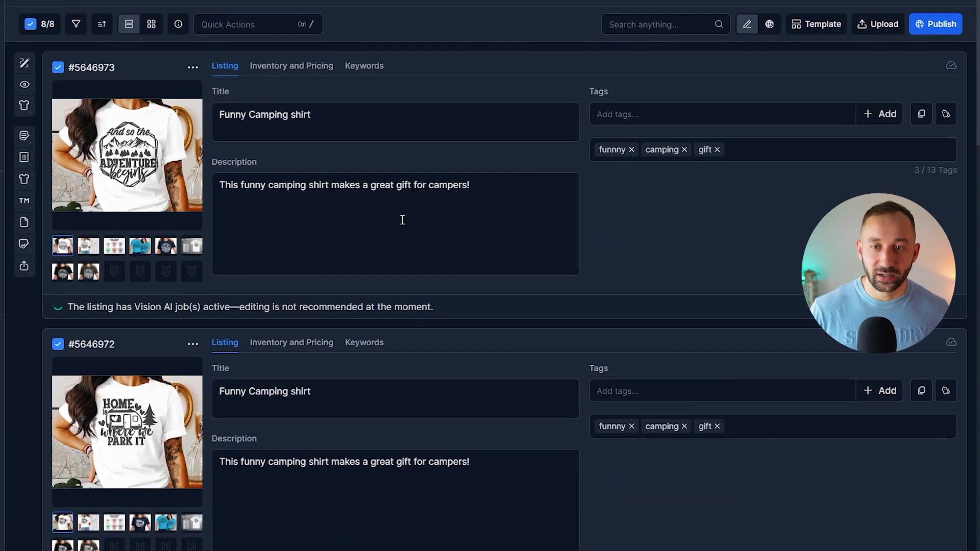
scroll(409, 220, down, 5)
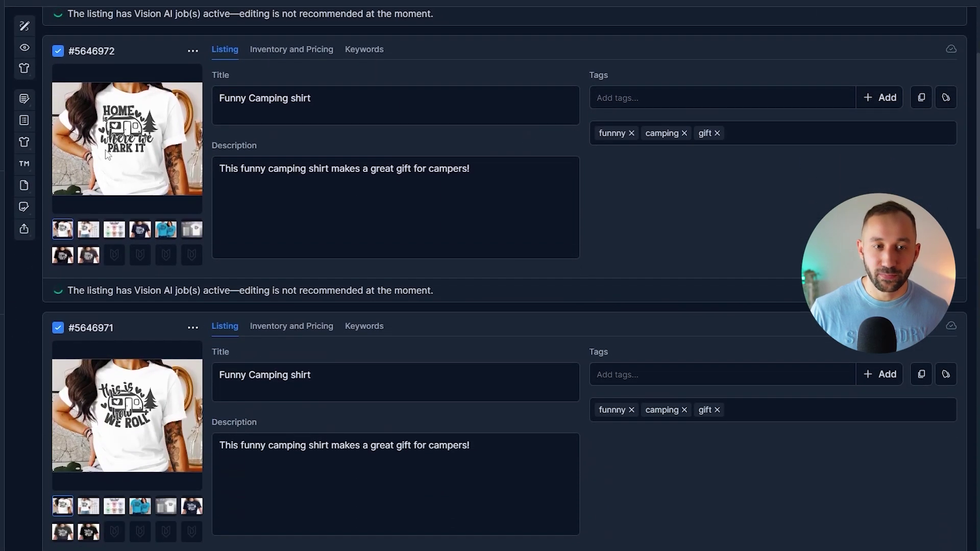
scroll(107, 154, up, 3)
scroll(146, 305, down, 2)
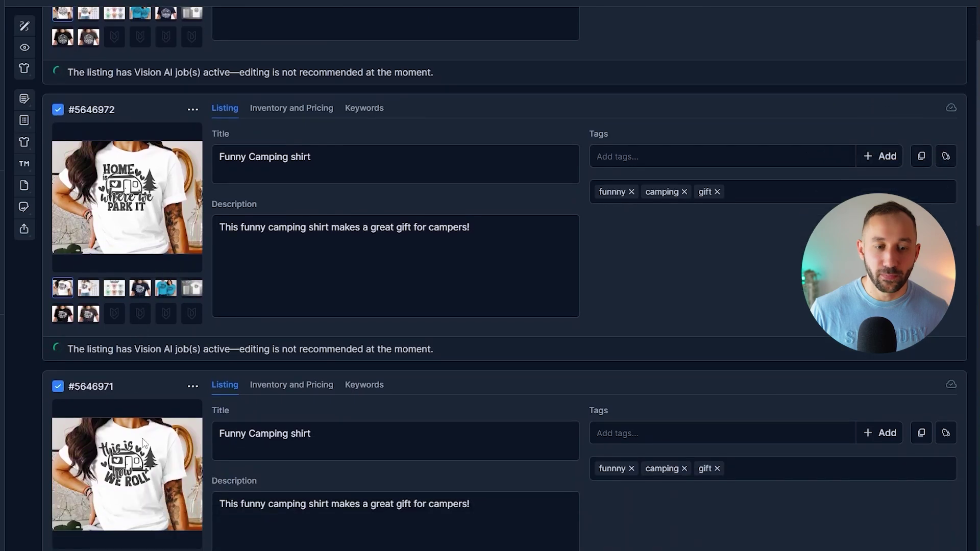
scroll(143, 443, down, 3)
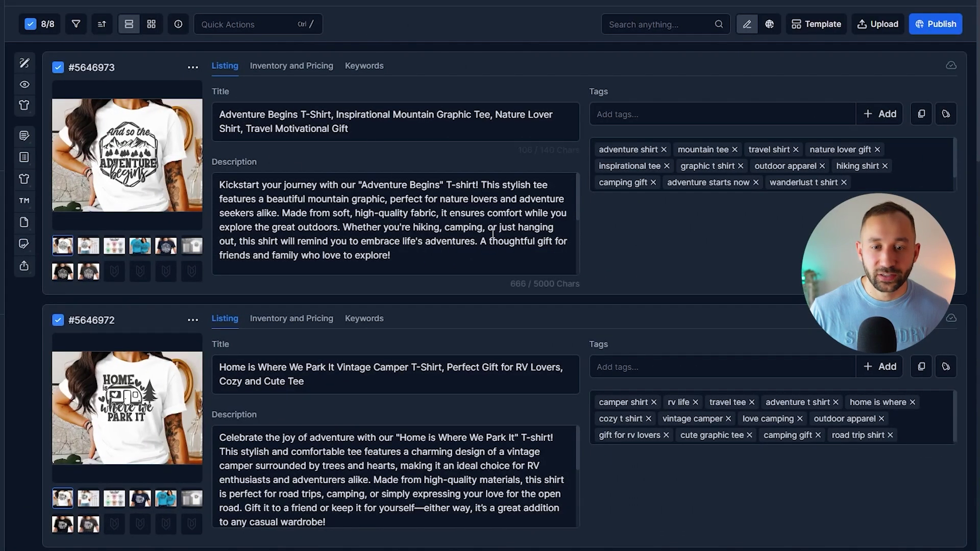
scroll(493, 234, down, 5)
scroll(681, 301, up, 5)
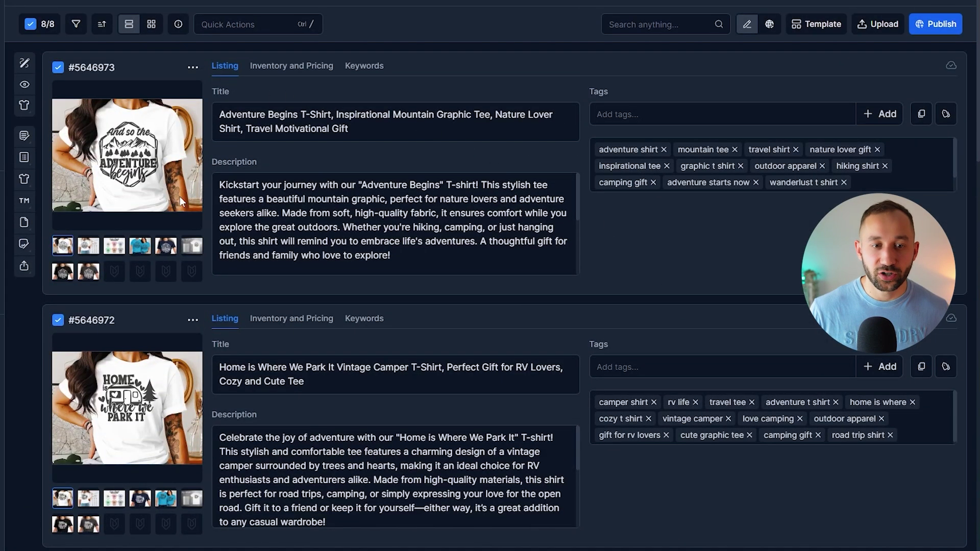
click(151, 24)
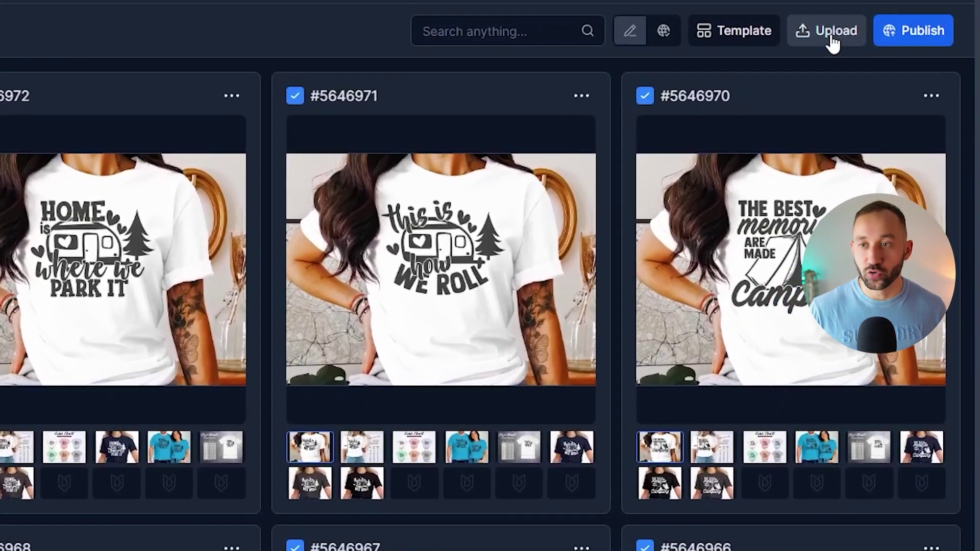
Step: Upload the pink 14 Day Guarantee PNG into every listing's Mockup 8 slot and preview it
click(833, 43)
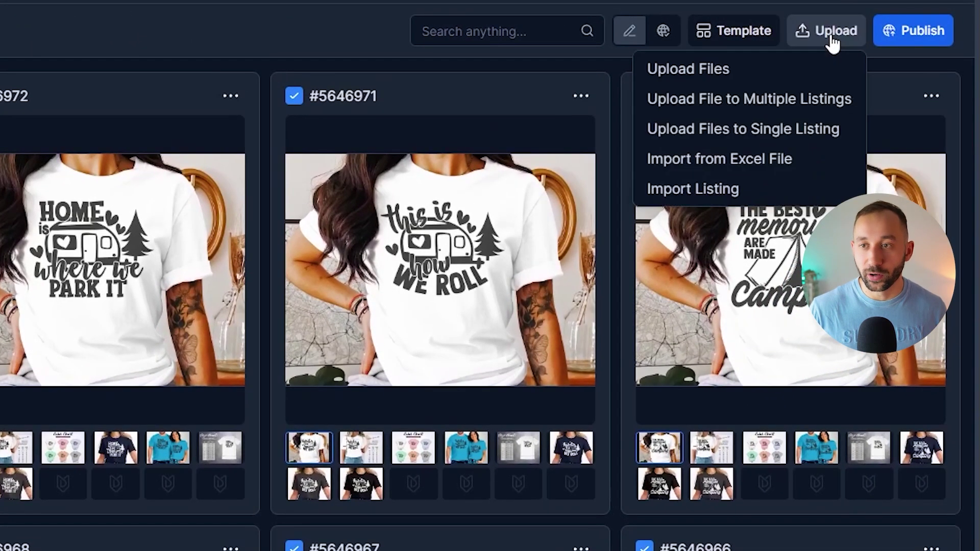
click(757, 102)
click(173, 103)
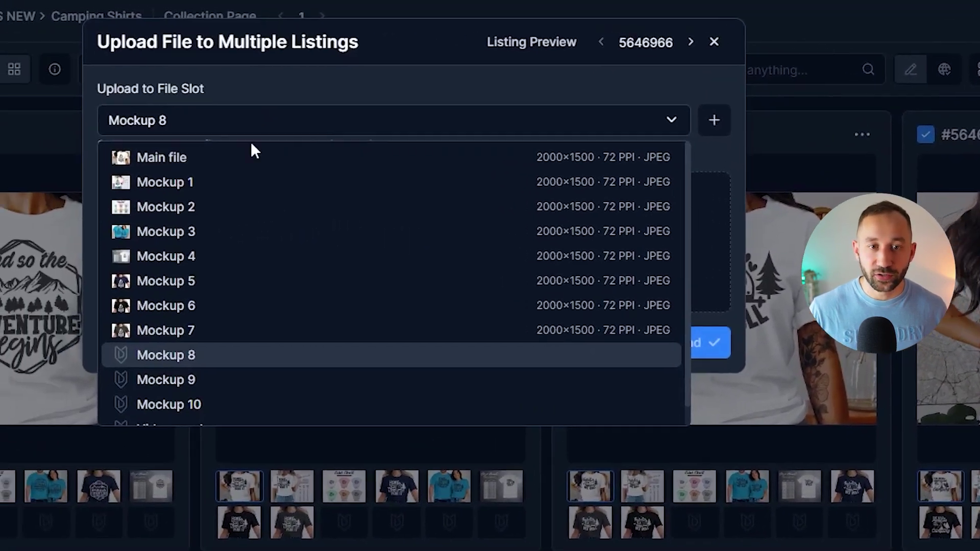
scroll(235, 352, down, 1)
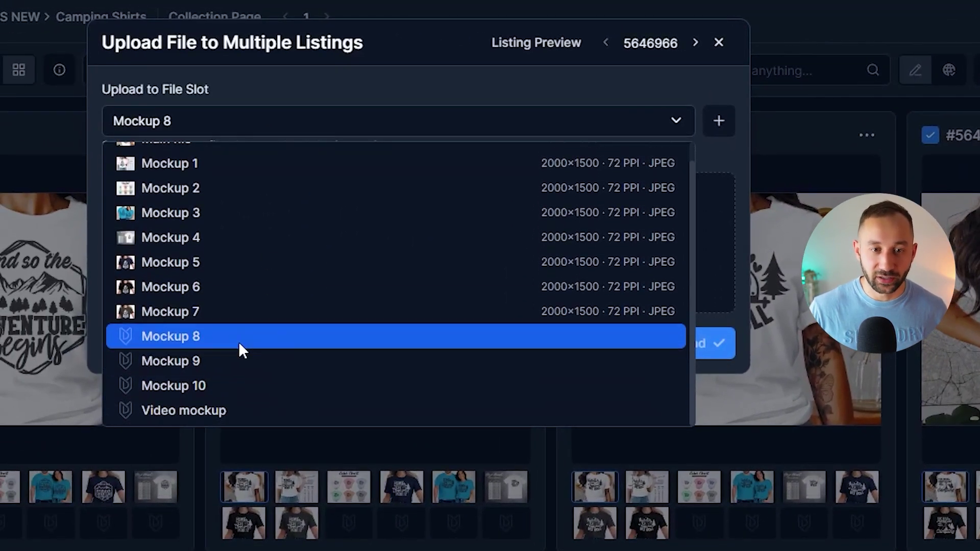
click(239, 342)
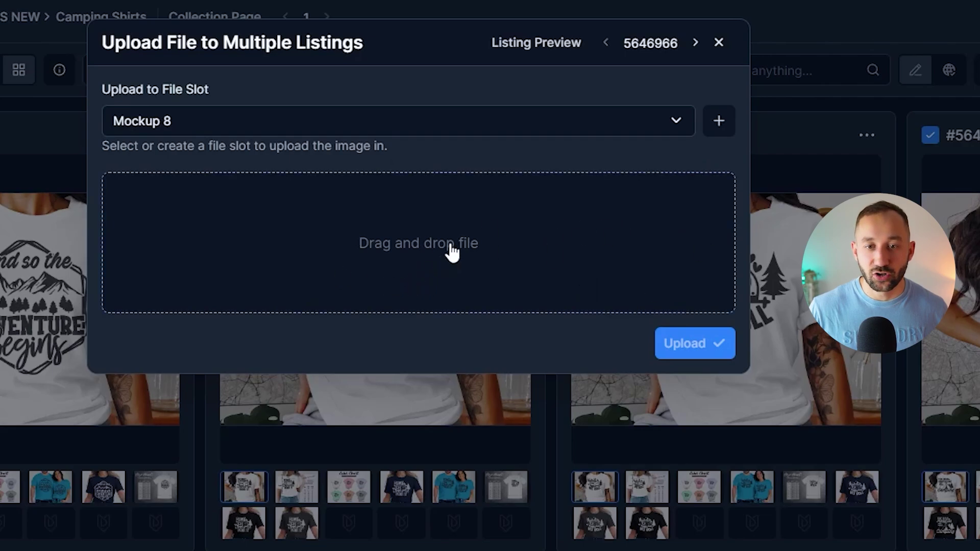
click(385, 232)
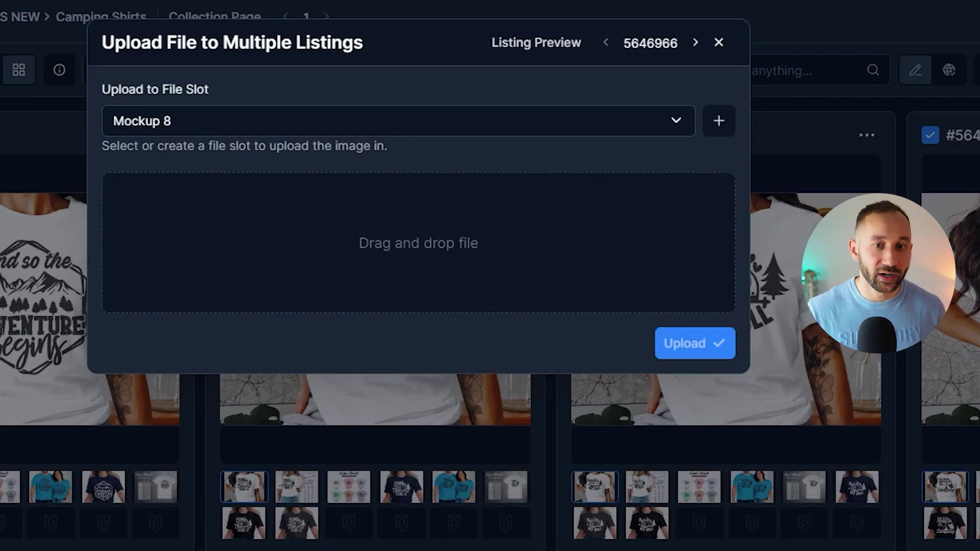
drag(350, 549, 323, 261)
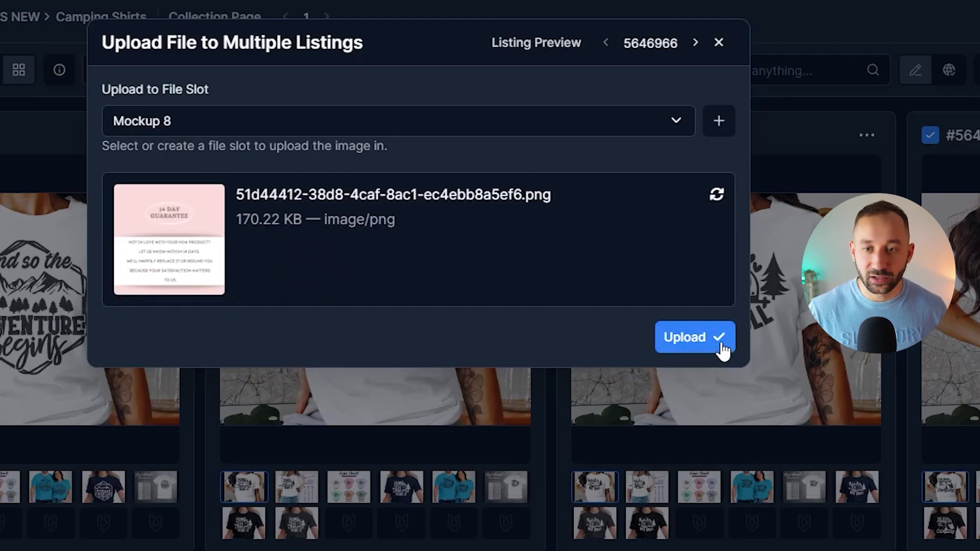
click(706, 337)
scroll(361, 424, down, 2)
double_click(358, 443)
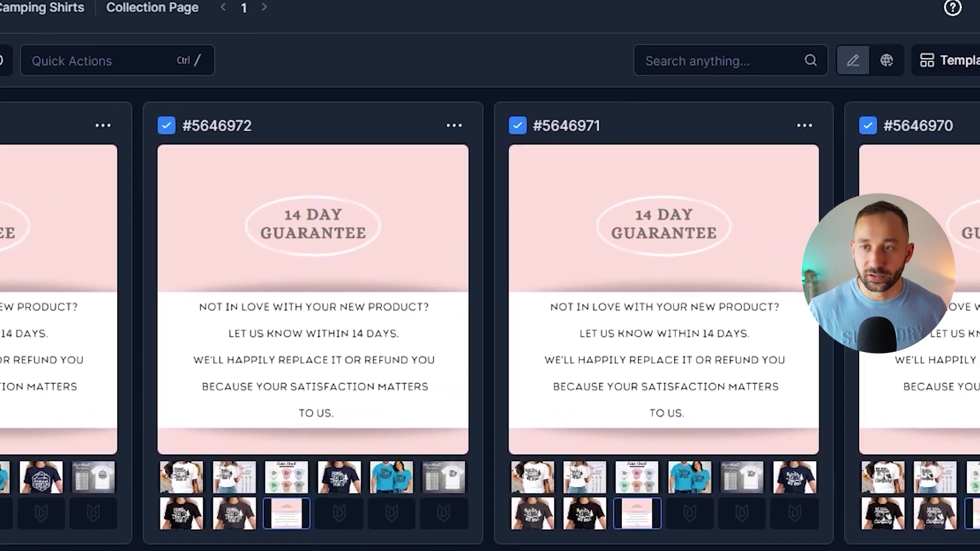
Step: Upload the pink Our Customers Love Us reviews PNG to all eight listings as Mockup 9
click(886, 35)
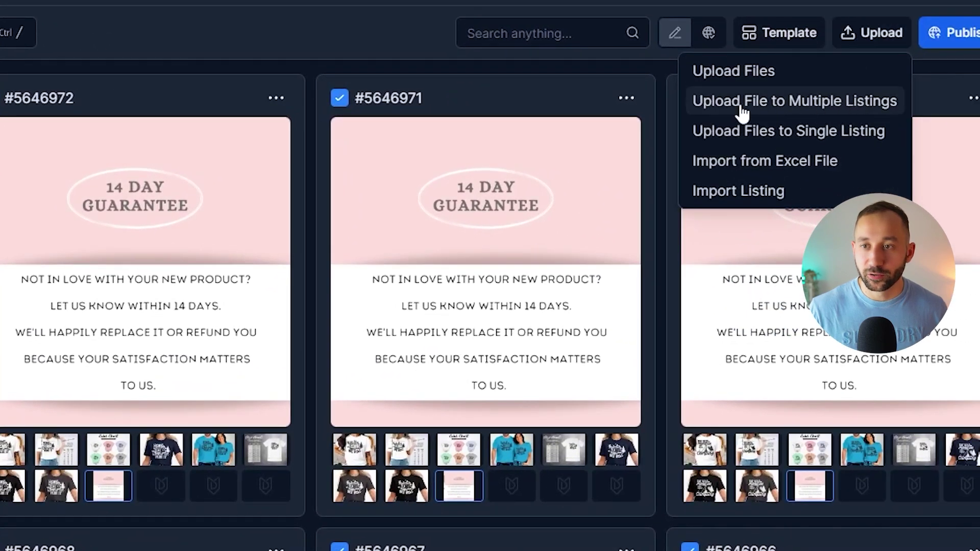
click(846, 107)
drag(970, 143, 133, 243)
click(726, 317)
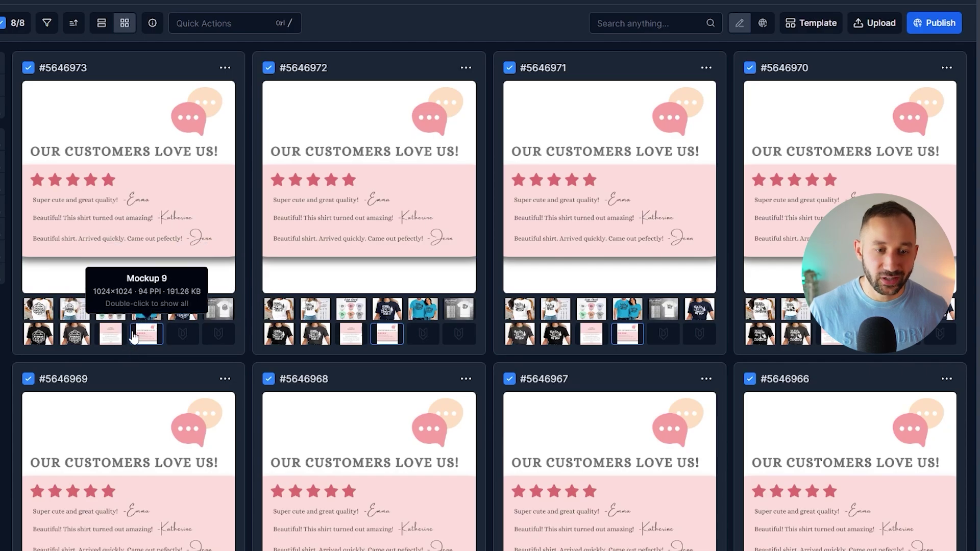
Step: Restore the main shirt photo as the preview image on every listing
click(113, 338)
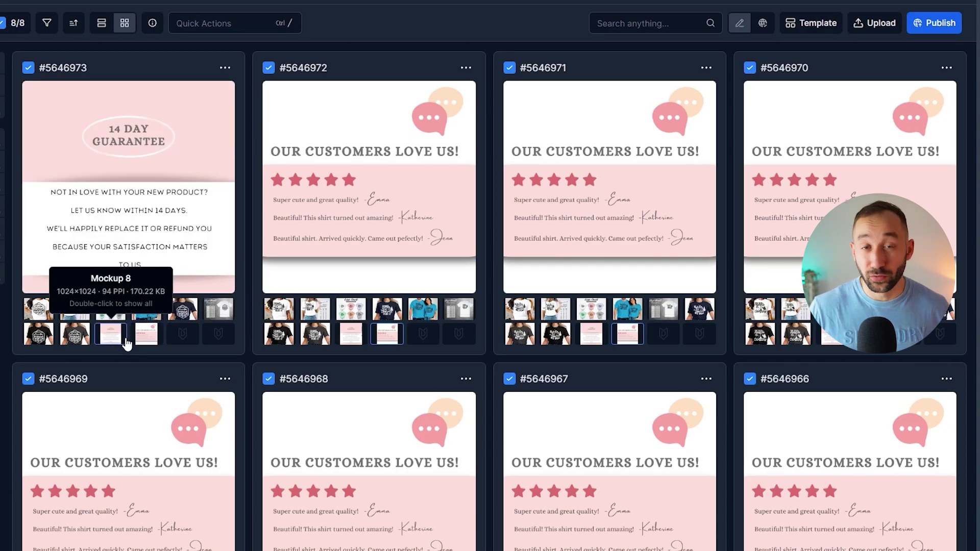
scroll(248, 340, down, 1)
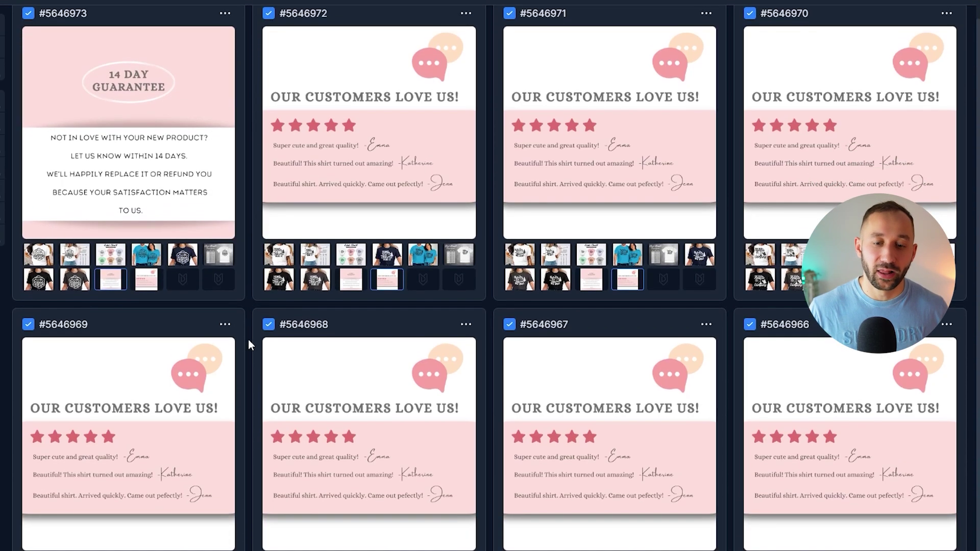
scroll(248, 340, up, 1)
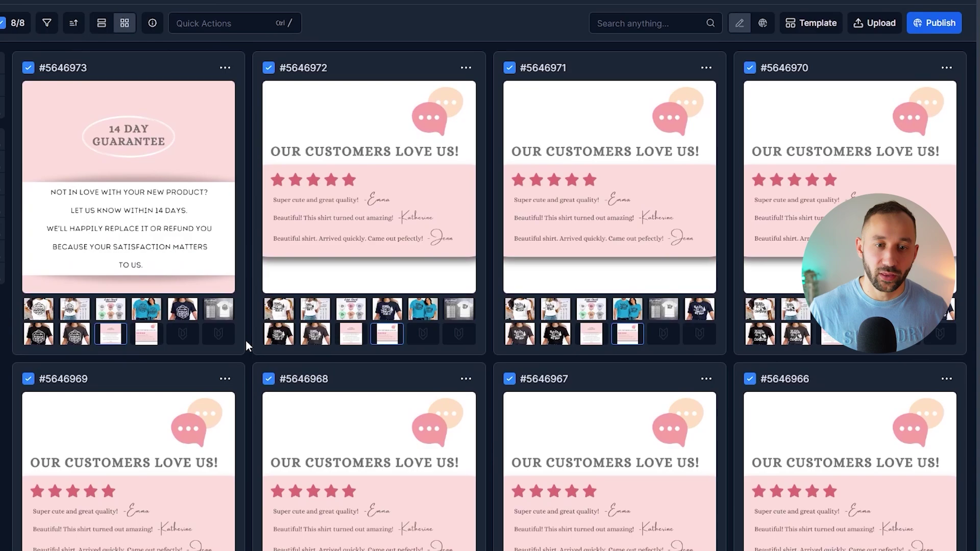
double_click(38, 310)
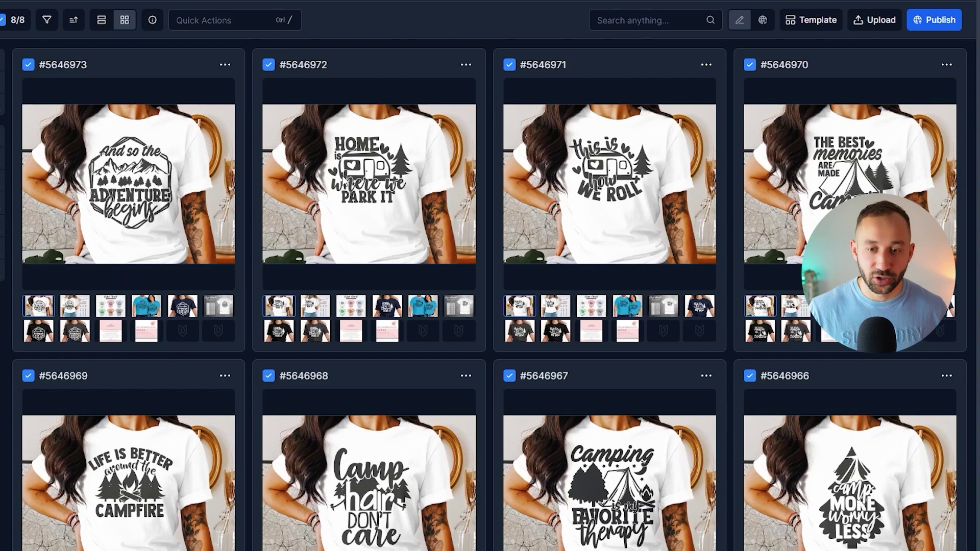
scroll(247, 310, down, 1)
scroll(247, 316, up, 1)
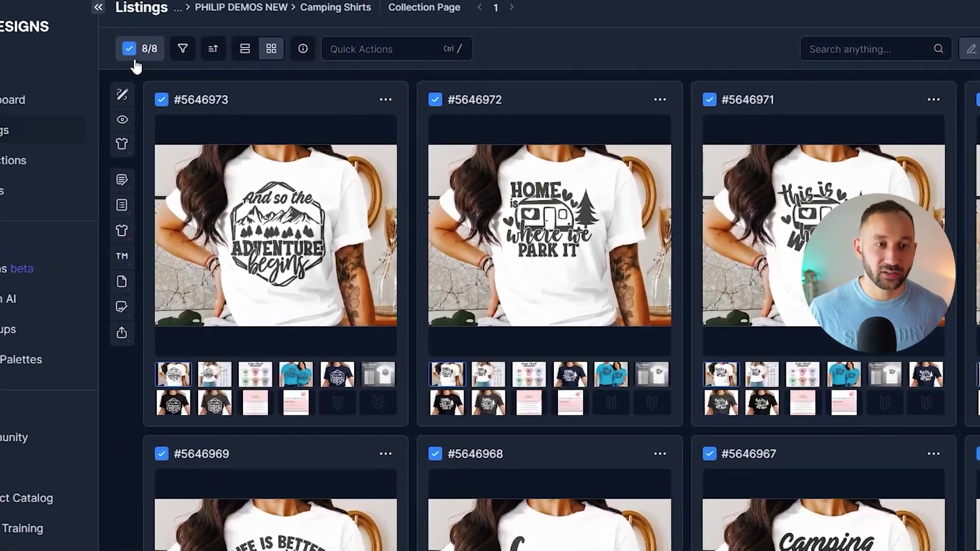
click(17, 23)
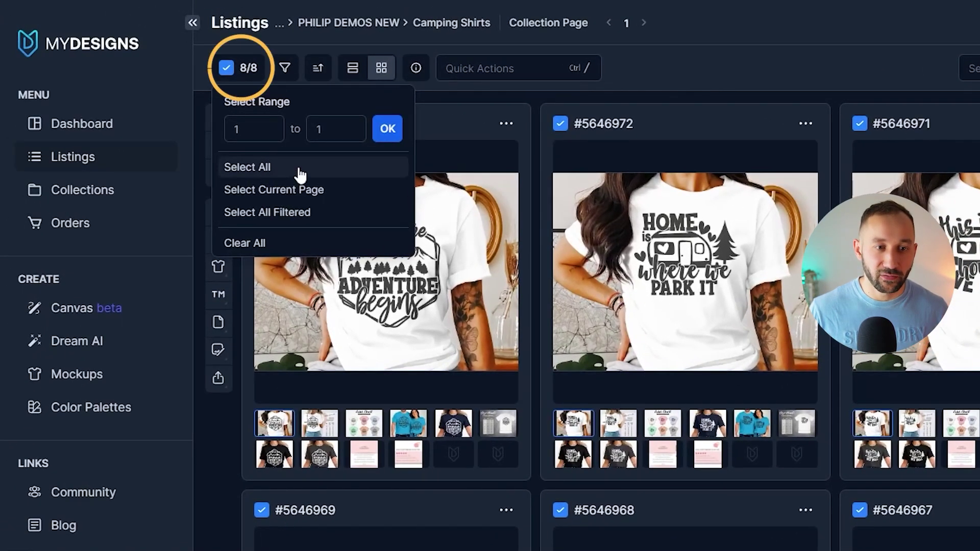
Step: Select all eight camping shirt listings and bring up the Quick Actions list
click(290, 167)
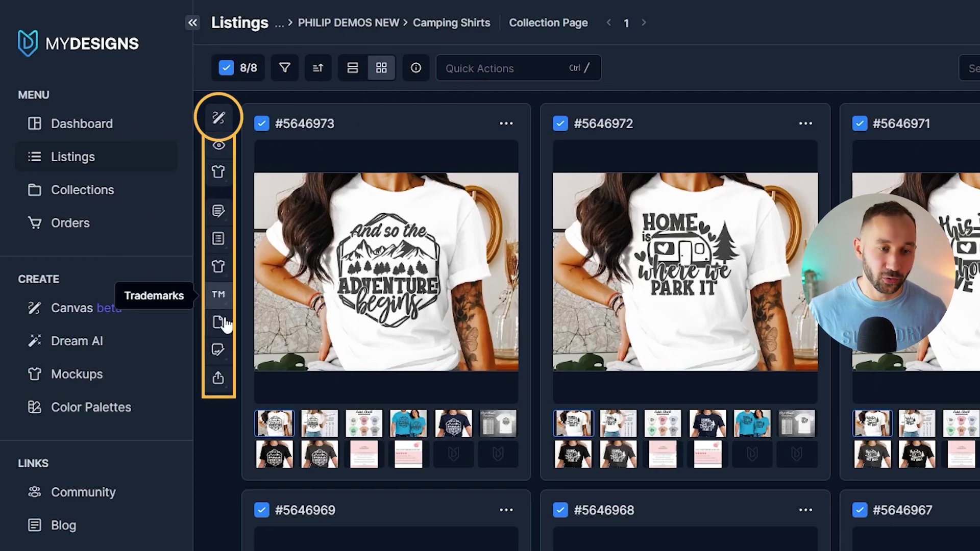
click(505, 68)
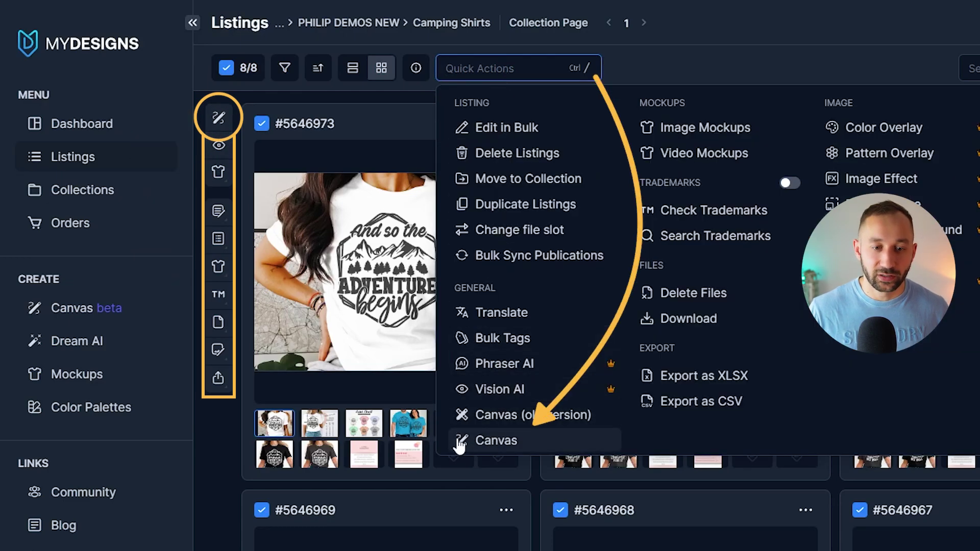
Step: Create a custom 2000×1500 canvas and add each listing's main file to it
click(473, 440)
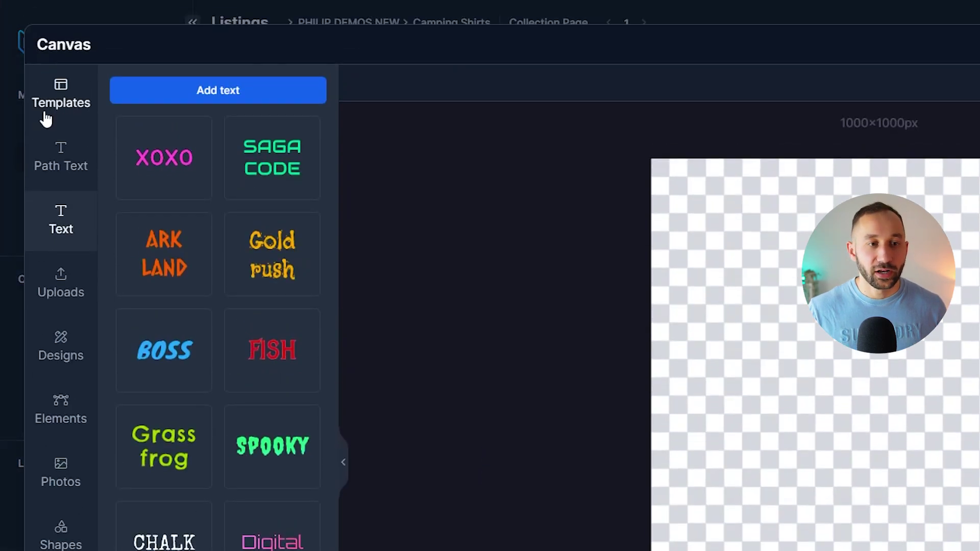
click(68, 90)
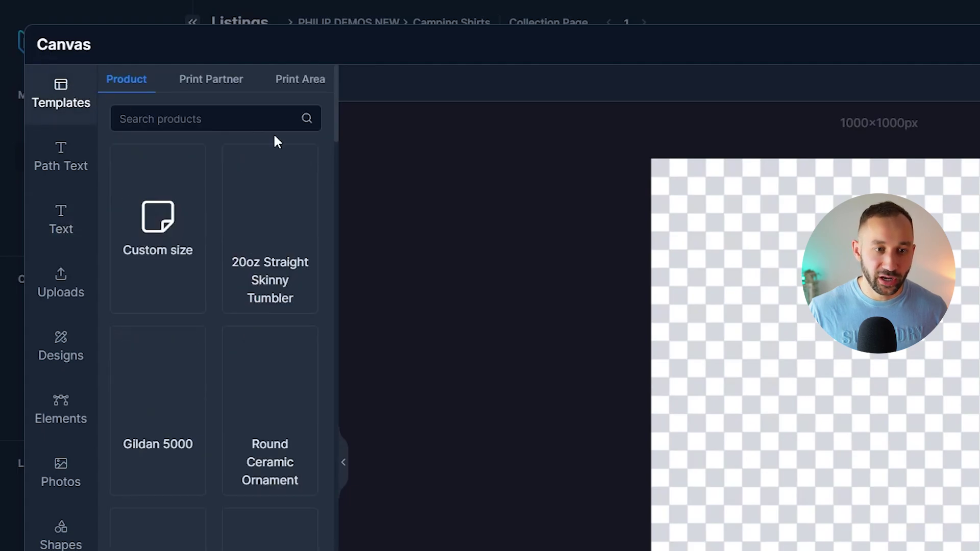
click(181, 245)
click(149, 204)
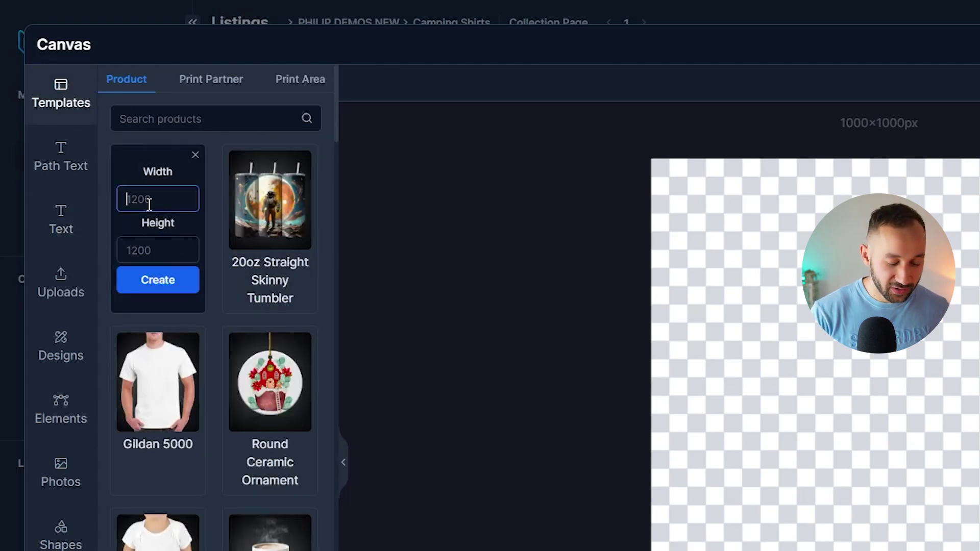
key(Tab)
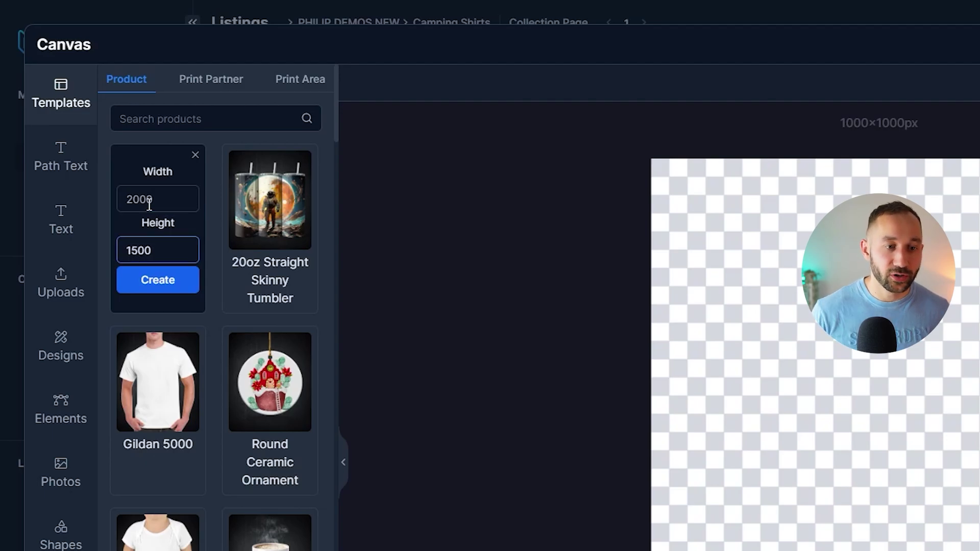
click(156, 280)
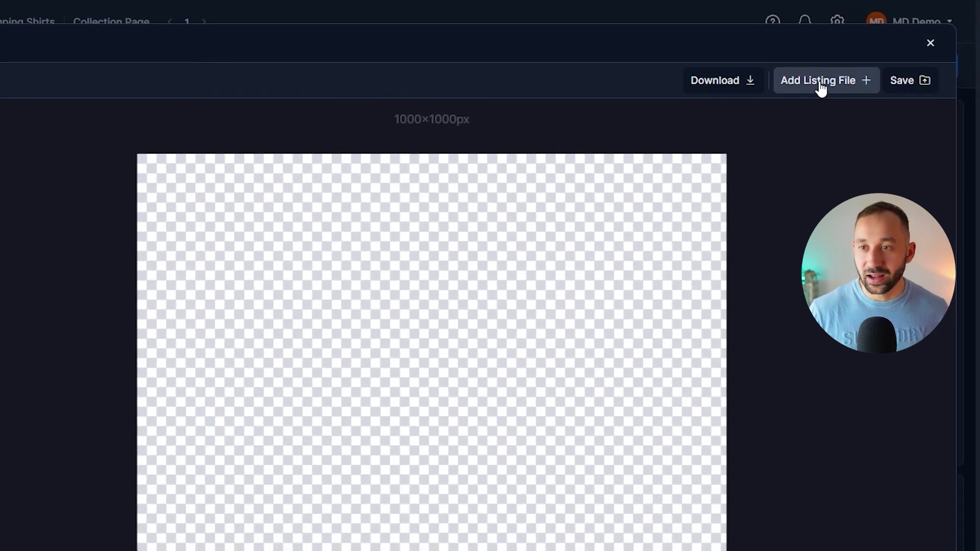
click(820, 82)
click(825, 175)
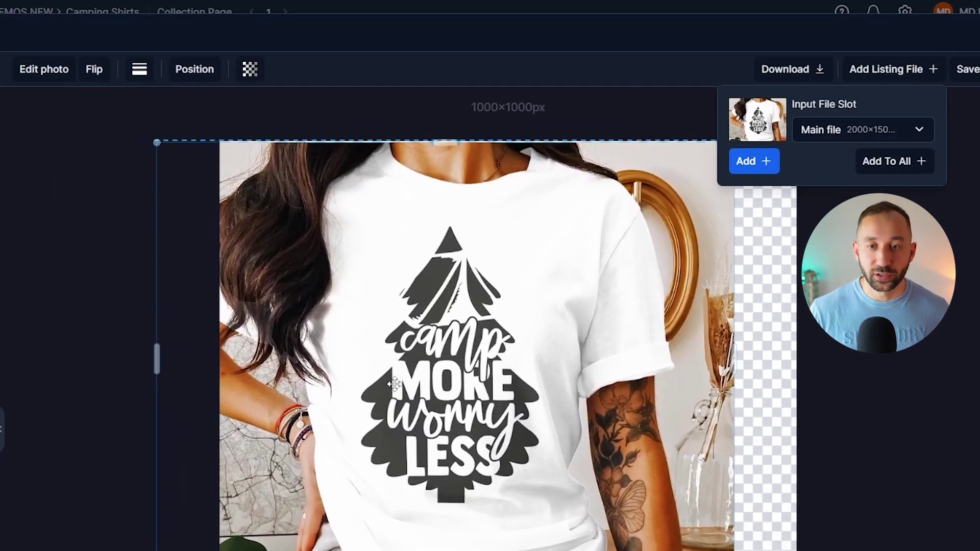
Step: Fit the shirt photo to the artboard and sync that layout across all listings
click(395, 384)
click(406, 46)
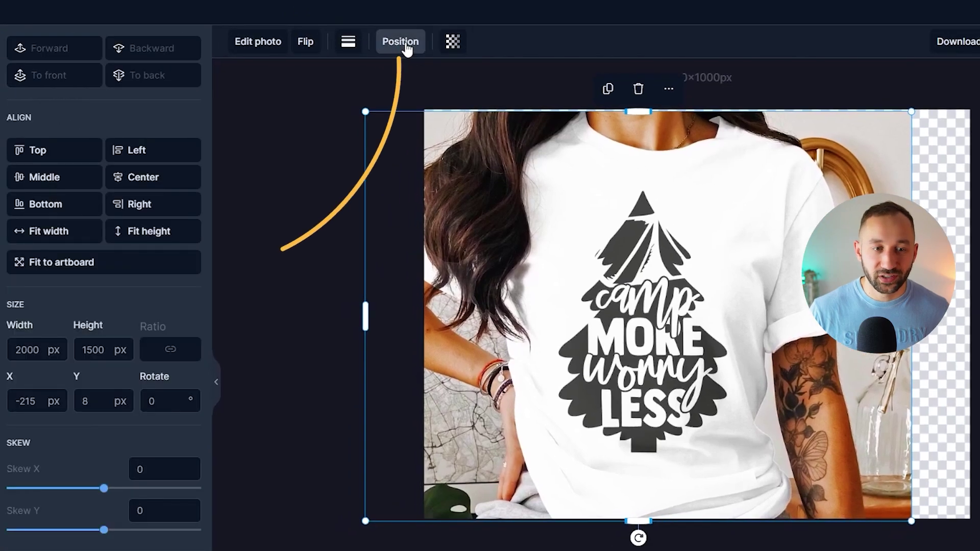
click(89, 274)
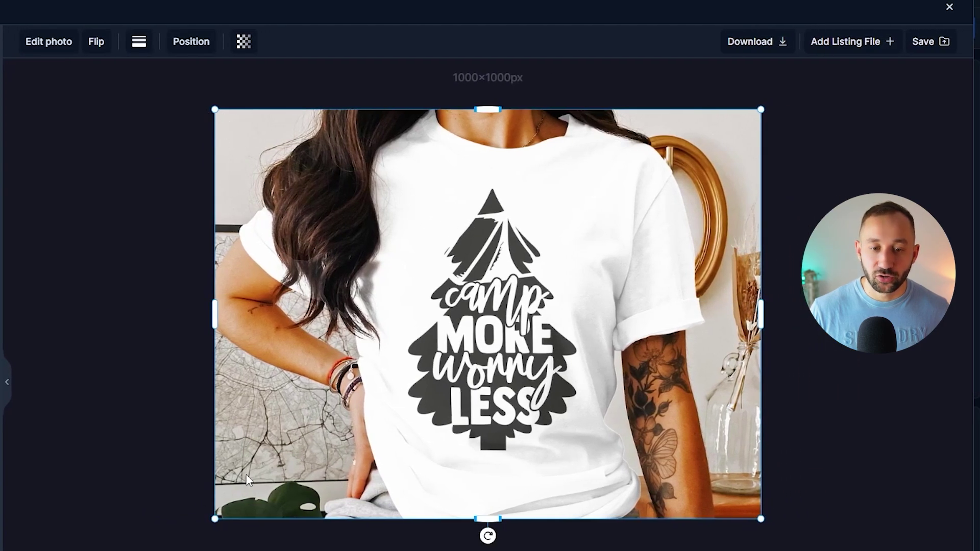
right_click(456, 249)
click(493, 269)
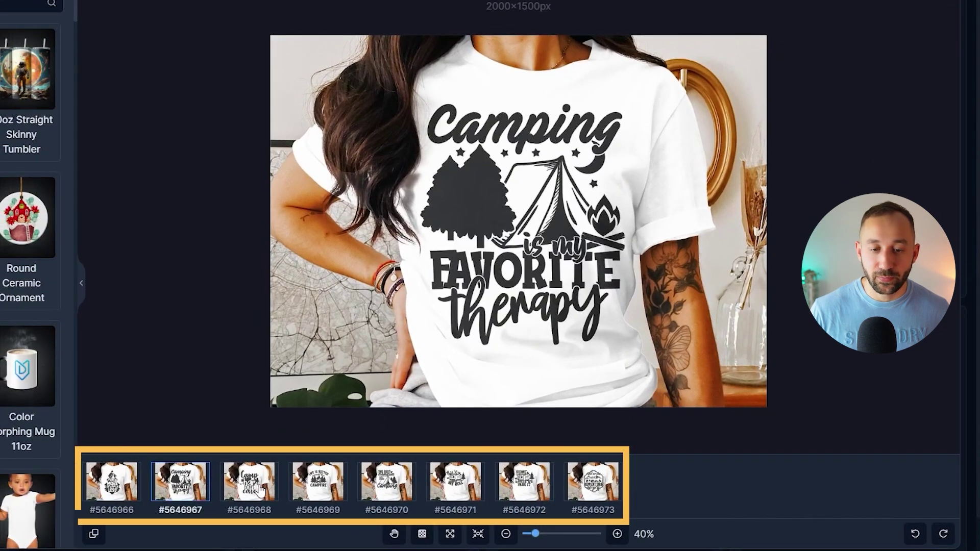
Step: Preview the fitted design on each listing, including Camp Hair Don't Care and #5646969–#5646971
click(262, 491)
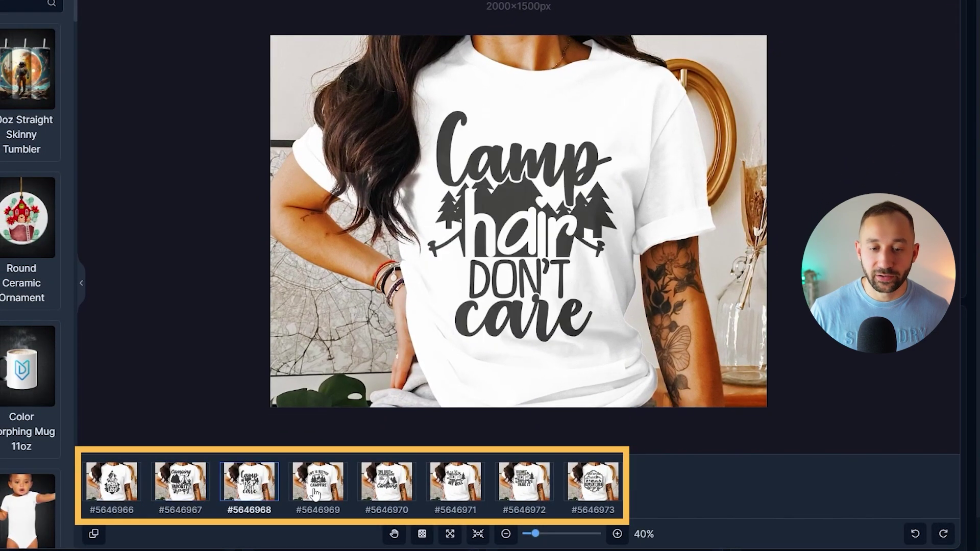
click(316, 493)
click(397, 491)
click(434, 486)
click(131, 501)
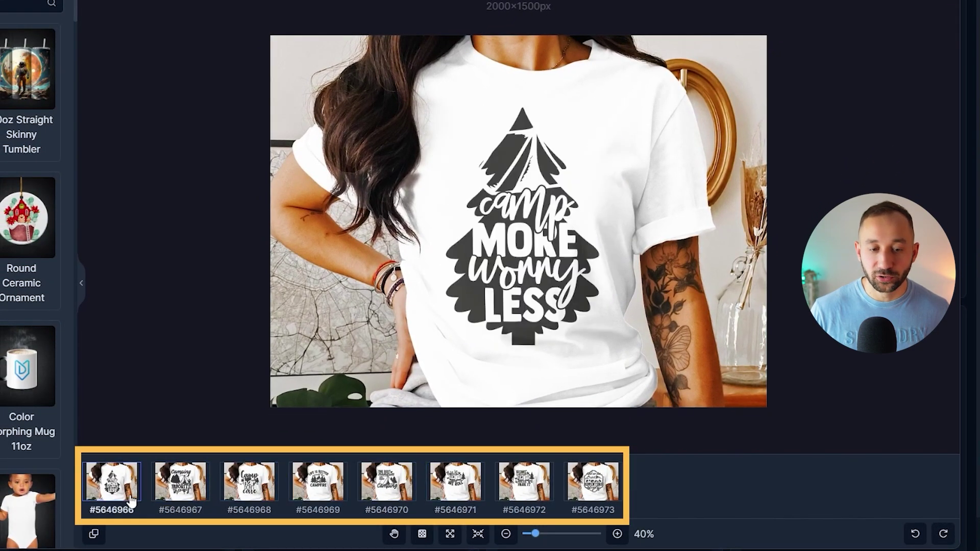
click(180, 484)
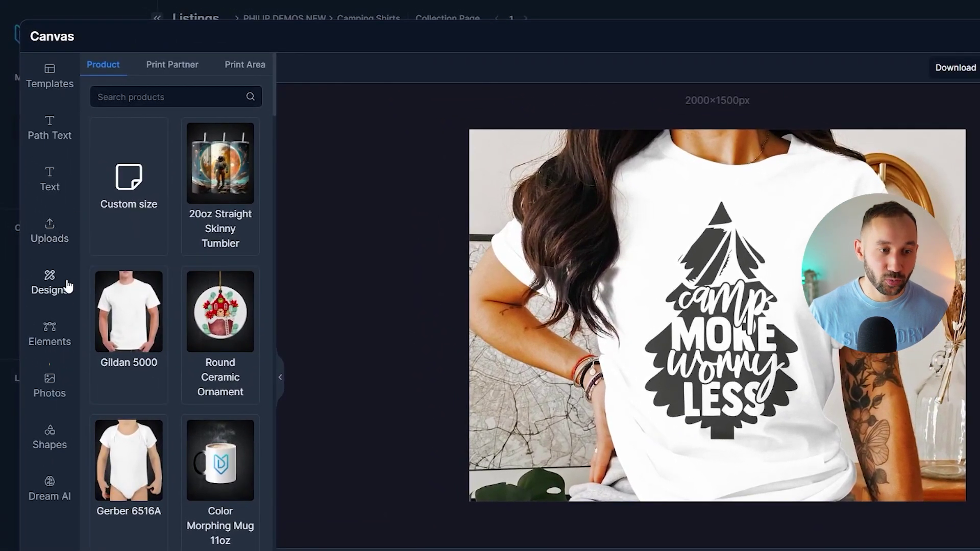
Step: Search the Elements library for 'fast' and add the red FAST SHIPPING sticker to the shirt
click(49, 339)
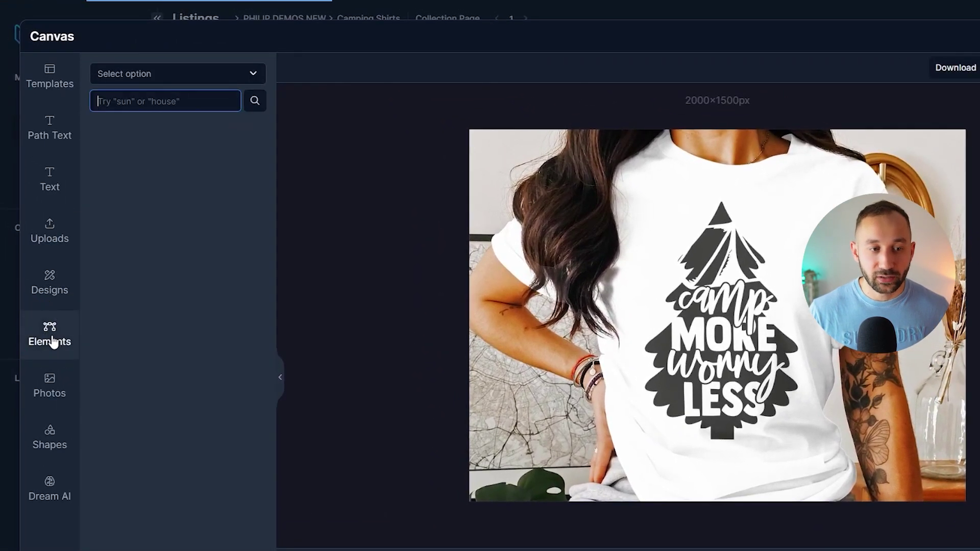
click(128, 102)
text(fast)
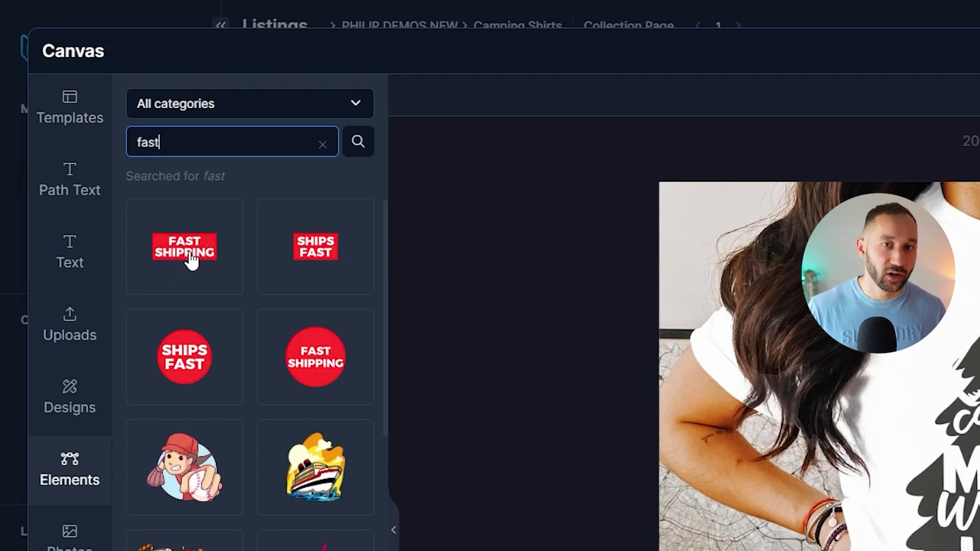
click(69, 334)
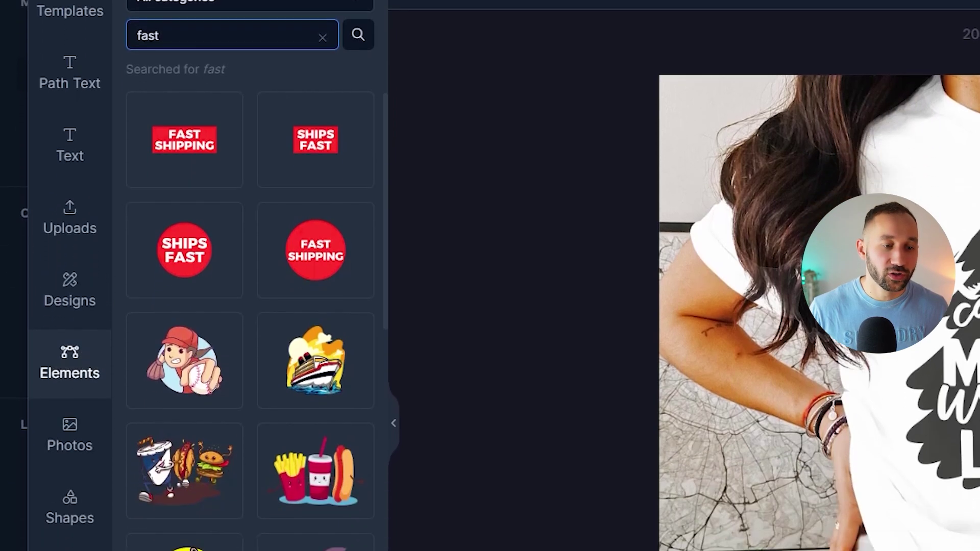
click(84, 499)
click(88, 496)
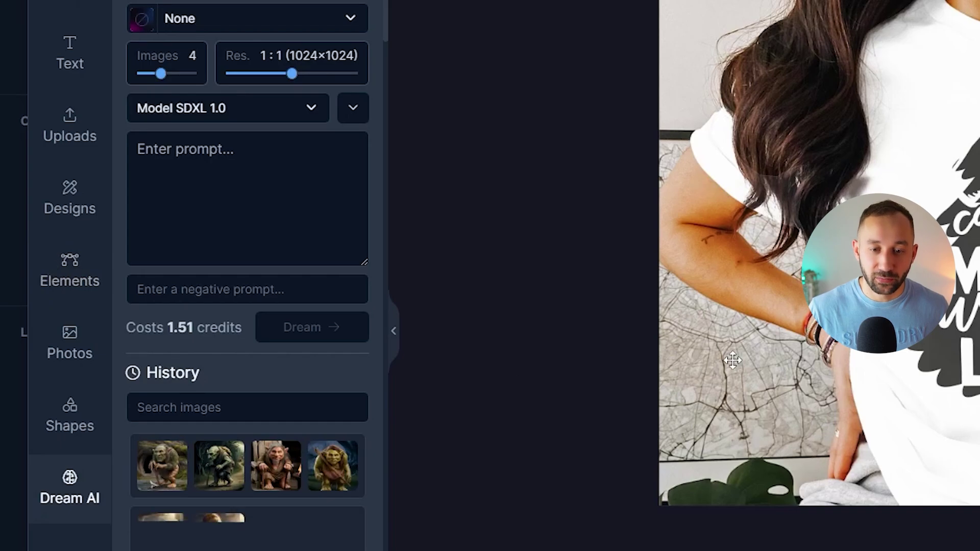
click(85, 289)
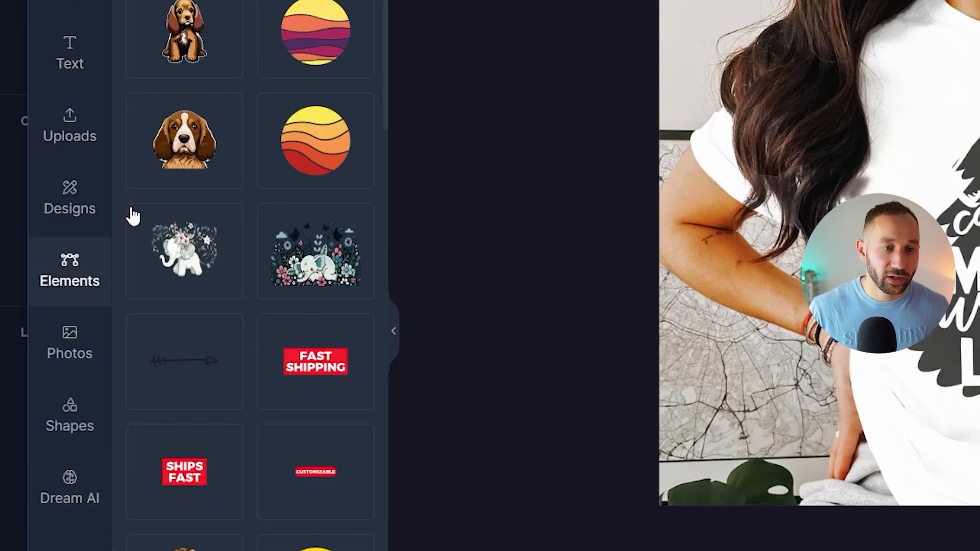
scroll(259, 204, down, 4)
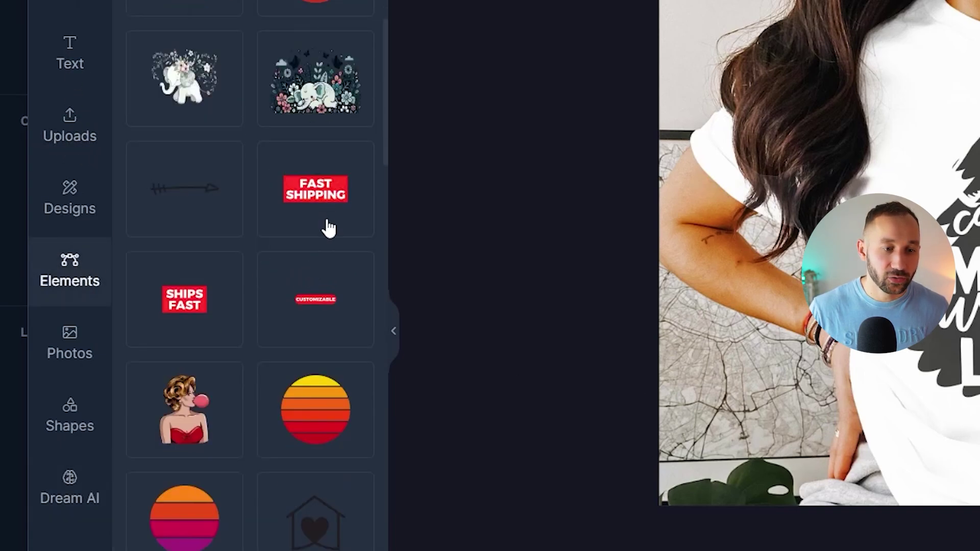
click(322, 202)
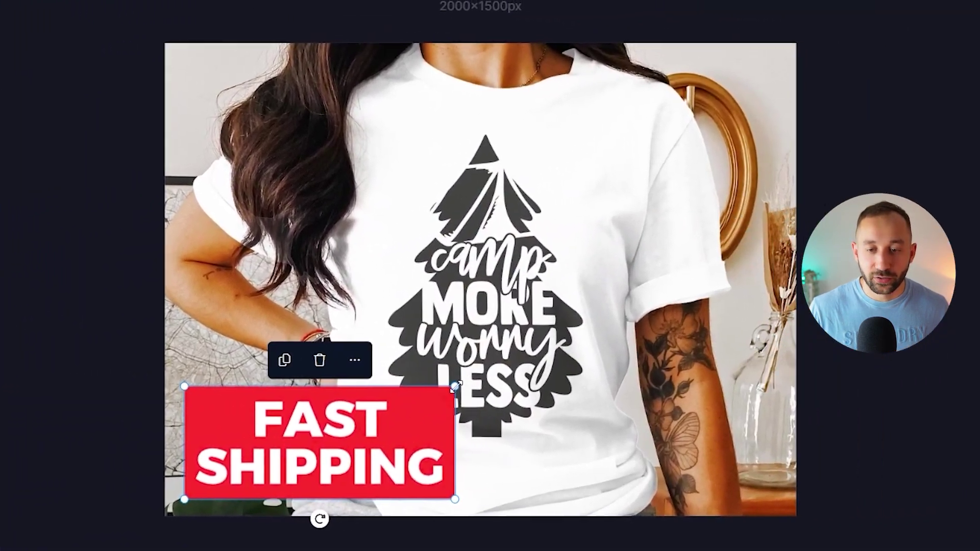
Step: Resize and reposition the FAST SHIPPING badge on the shirt mockup
drag(619, 379, 534, 415)
drag(355, 422, 372, 411)
drag(339, 447, 340, 431)
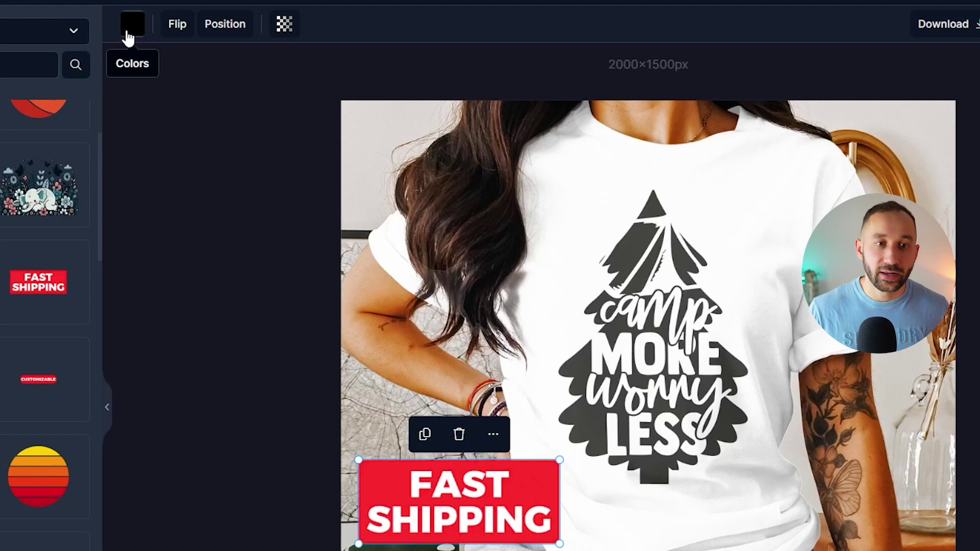
Step: Try several shades, then set the badge colour to bright red ff1e16
click(137, 28)
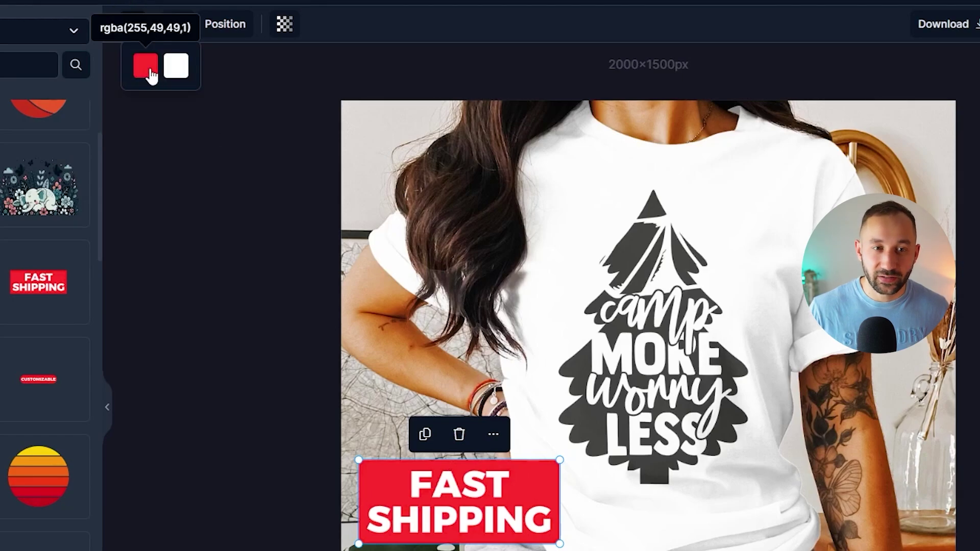
click(149, 72)
drag(224, 98, 264, 202)
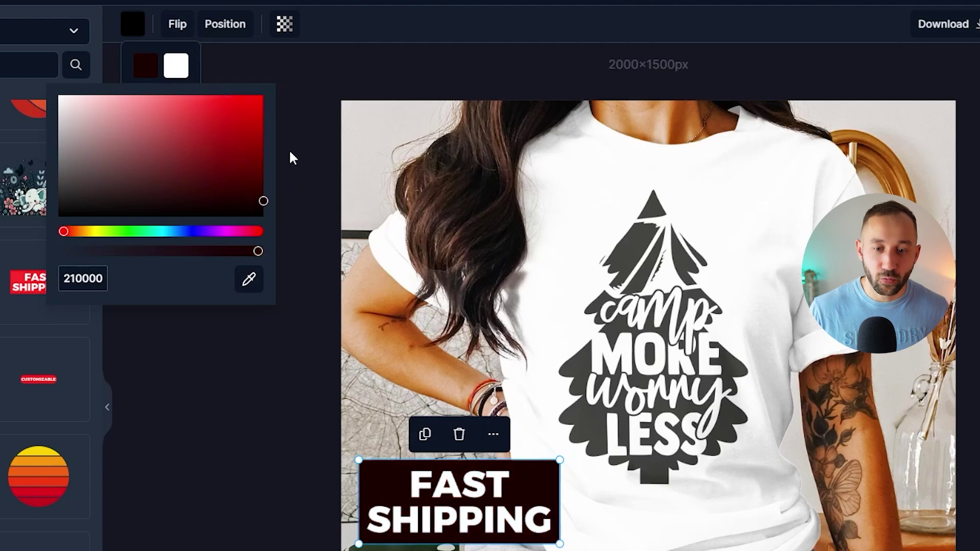
drag(240, 127, 131, 94)
click(246, 232)
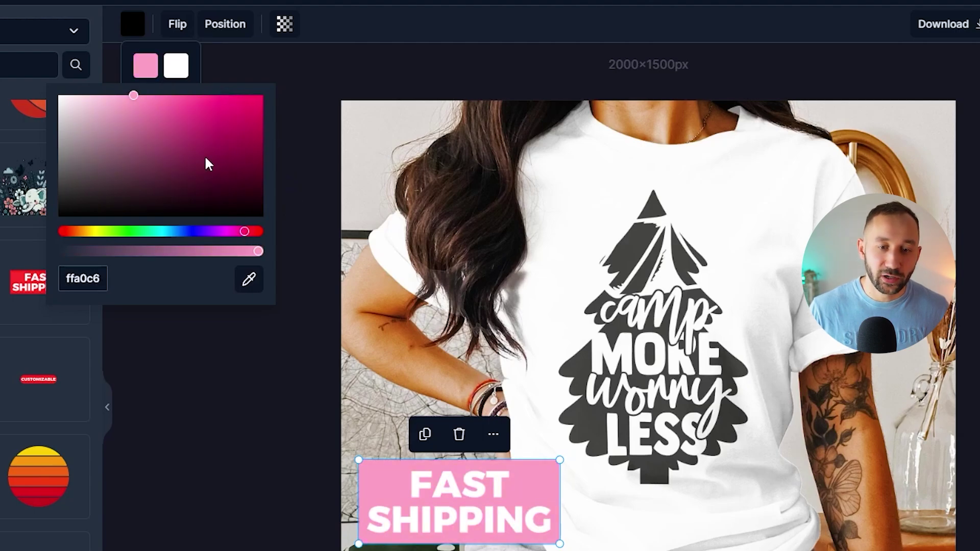
drag(249, 99, 250, 85)
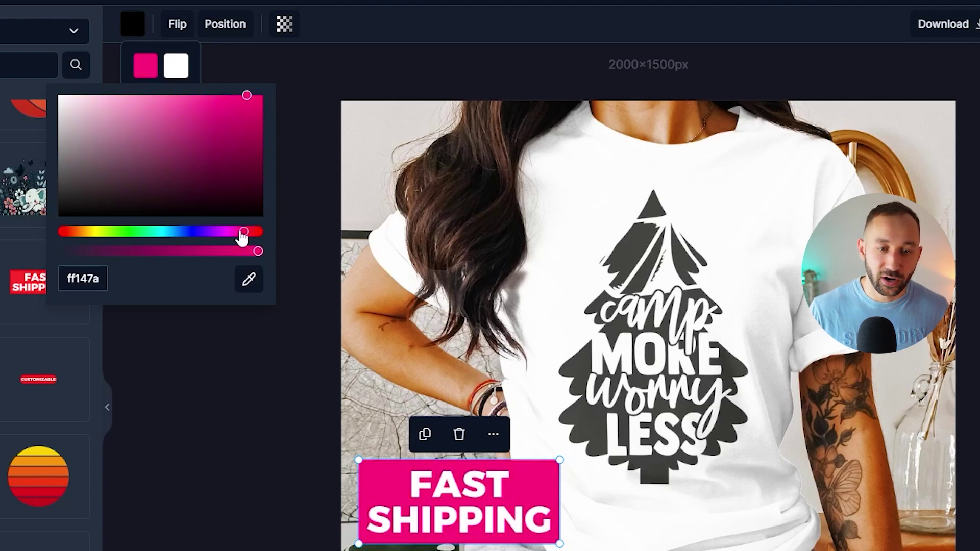
drag(242, 236, 63, 234)
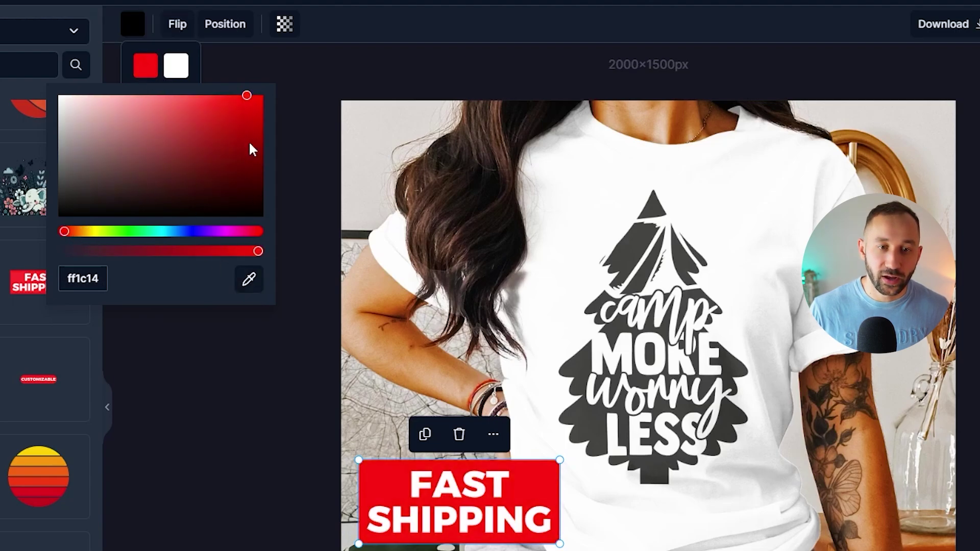
click(249, 108)
drag(248, 108, 246, 97)
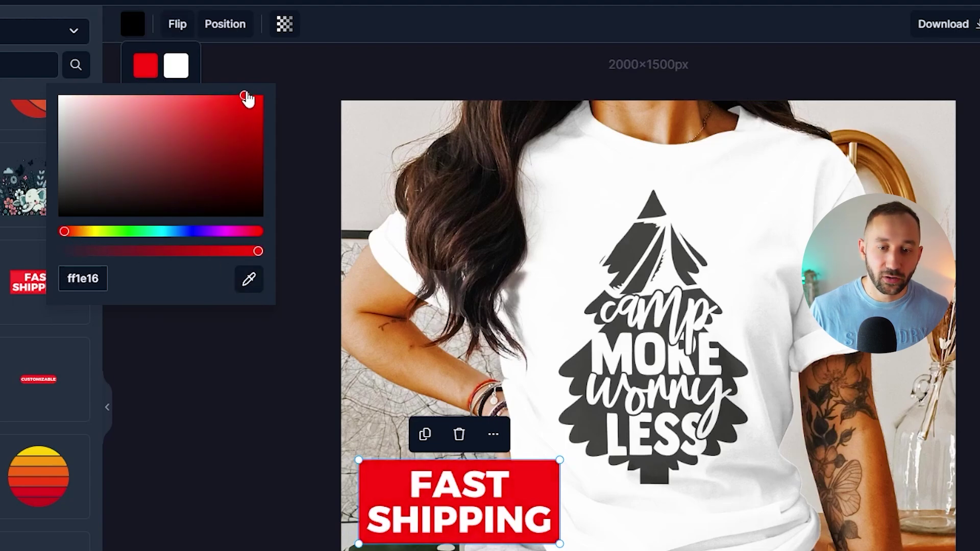
Step: Sync the FAST SHIPPING badge onto every other listing's mockup
click(409, 26)
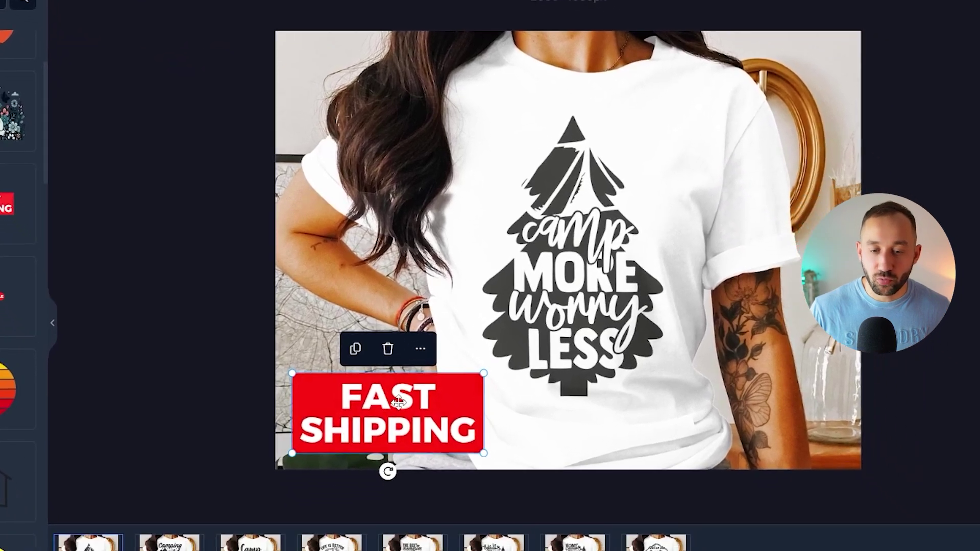
click(420, 349)
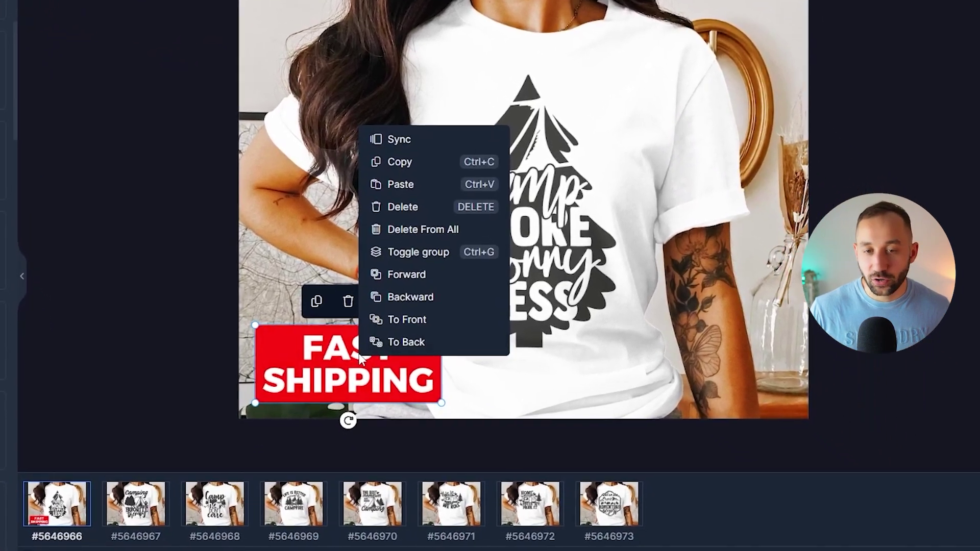
click(459, 183)
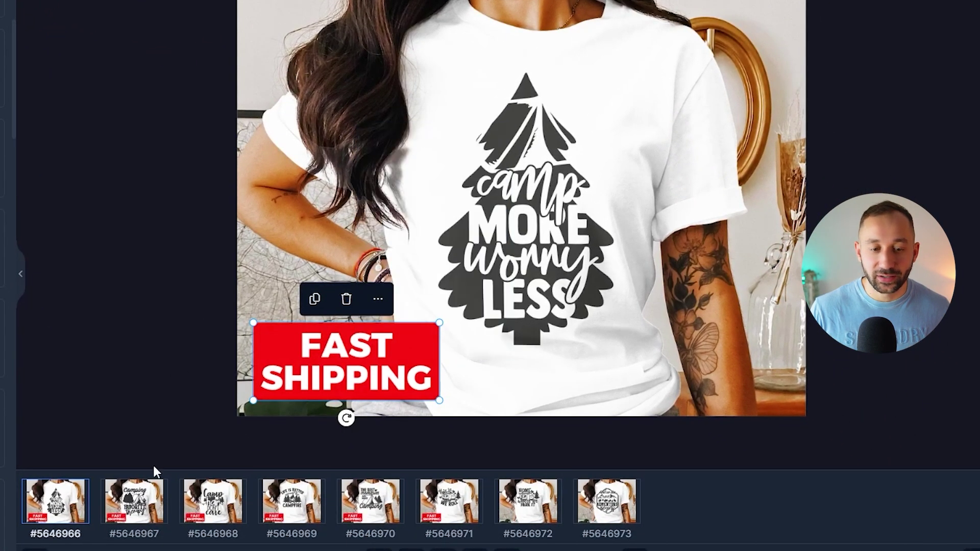
Step: Check the badge on each of the eight listing mockups, ending on Camp More Worry Less
click(133, 501)
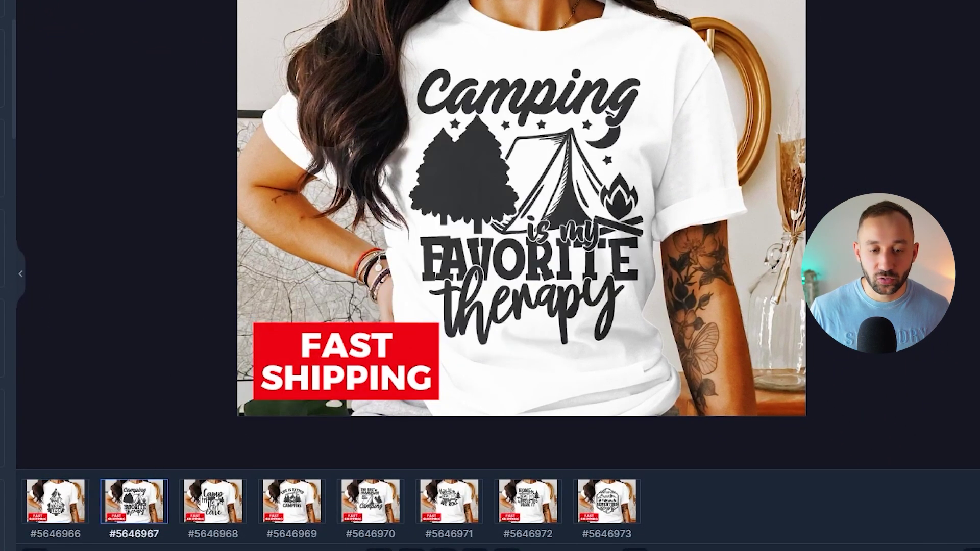
click(213, 501)
click(292, 501)
click(370, 502)
click(450, 505)
click(528, 506)
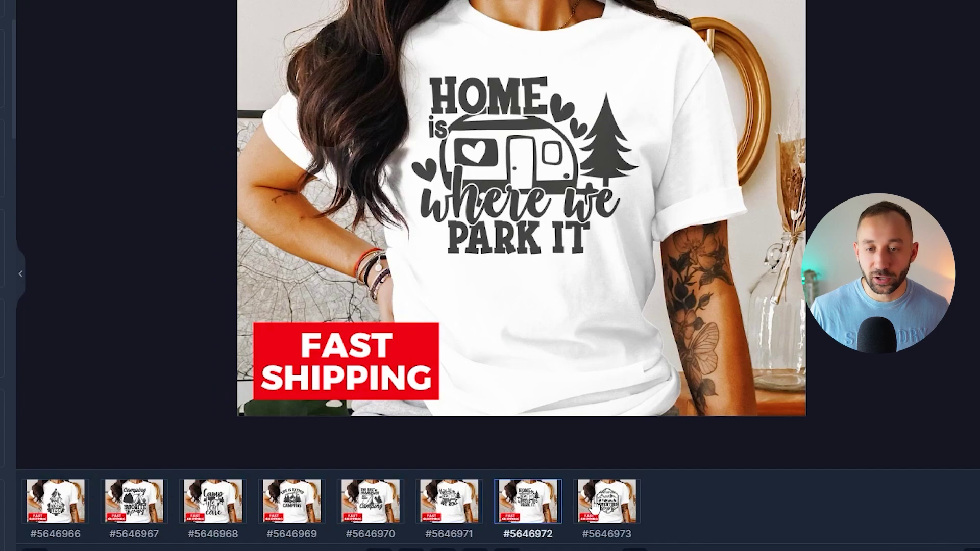
click(449, 505)
click(370, 505)
click(295, 506)
click(213, 507)
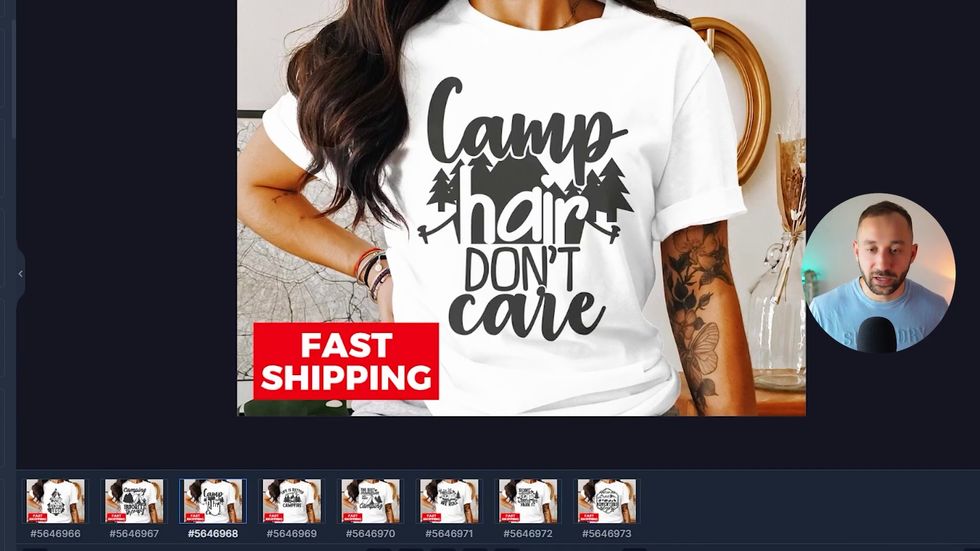
click(149, 506)
click(85, 501)
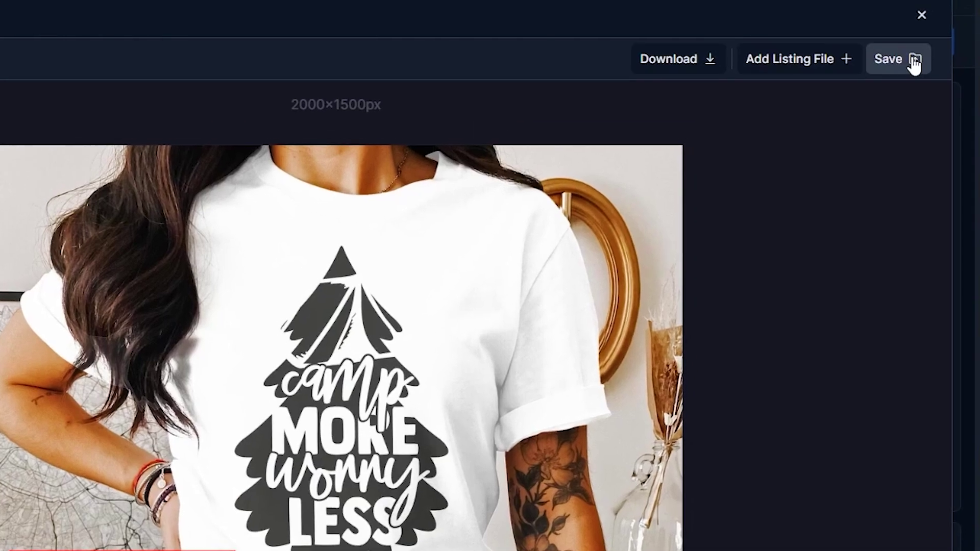
Step: Save the badged designs into each listing's Main file slot, confirming overwrite of all files
click(915, 64)
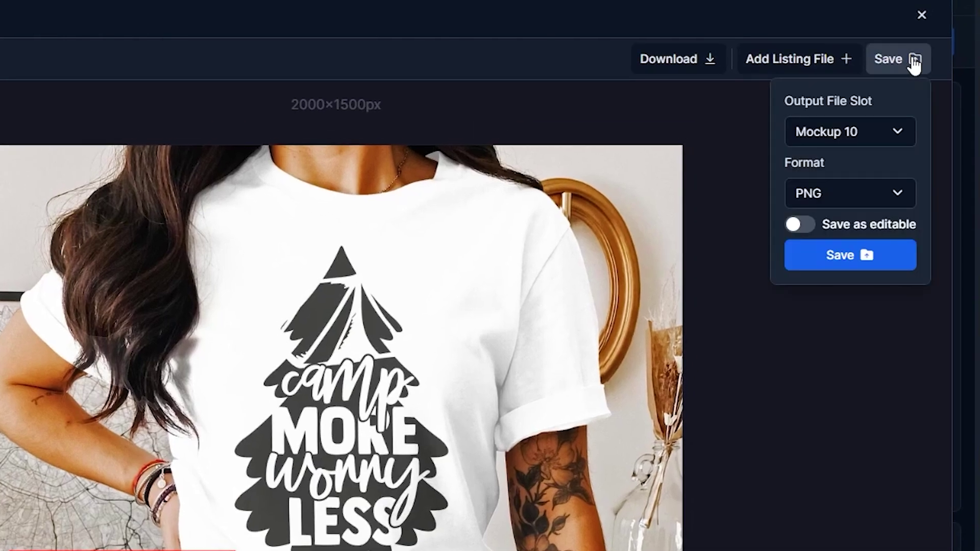
click(855, 136)
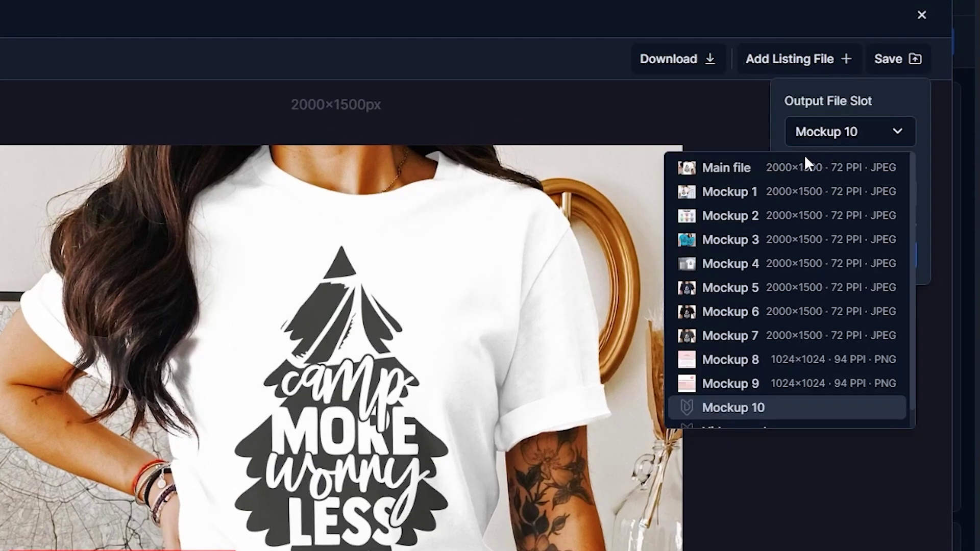
click(791, 166)
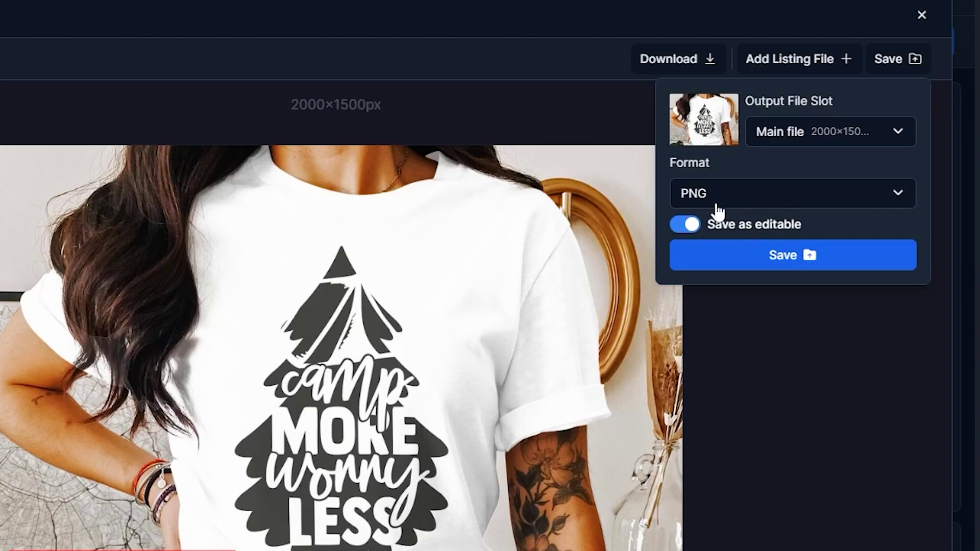
click(830, 265)
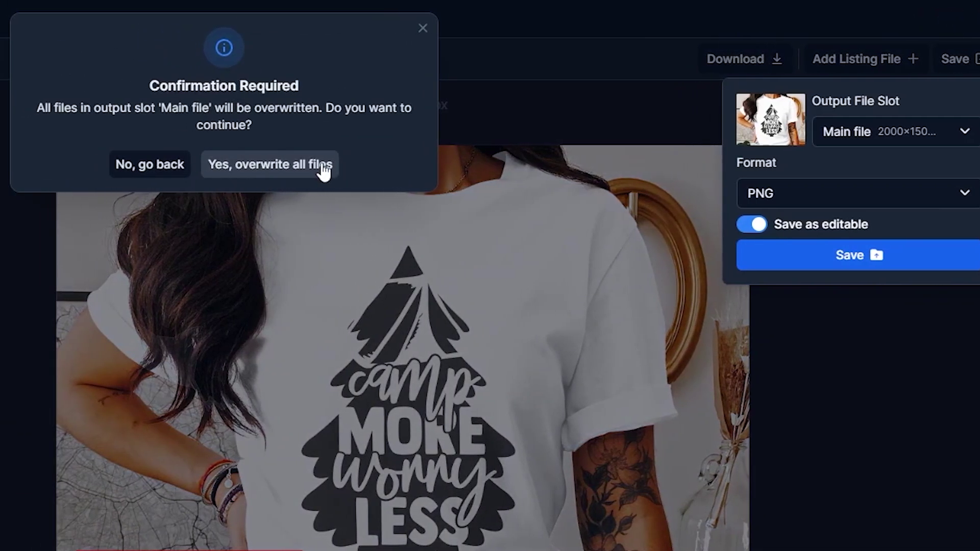
click(292, 171)
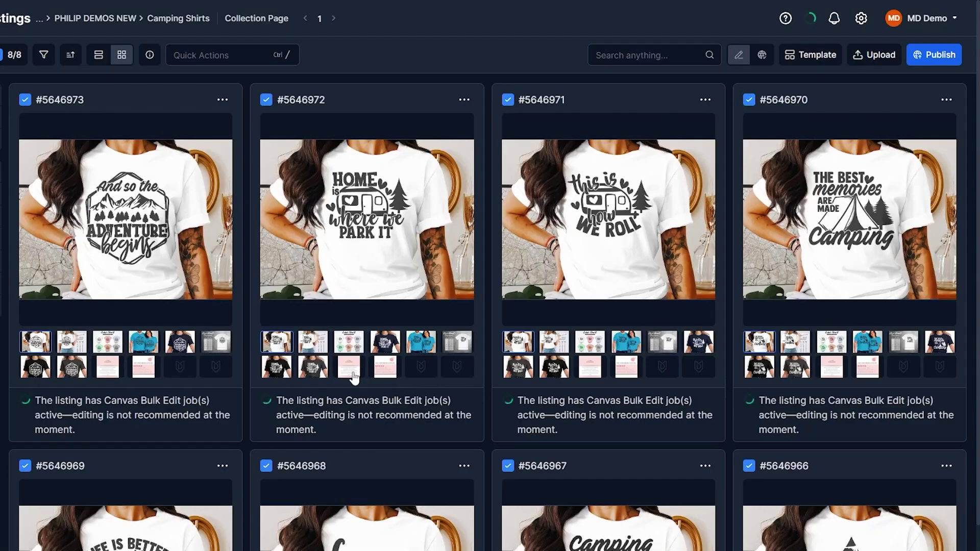
Step: Check the jobs panel to confirm the Canvas Bulk Edit job has completed
click(807, 19)
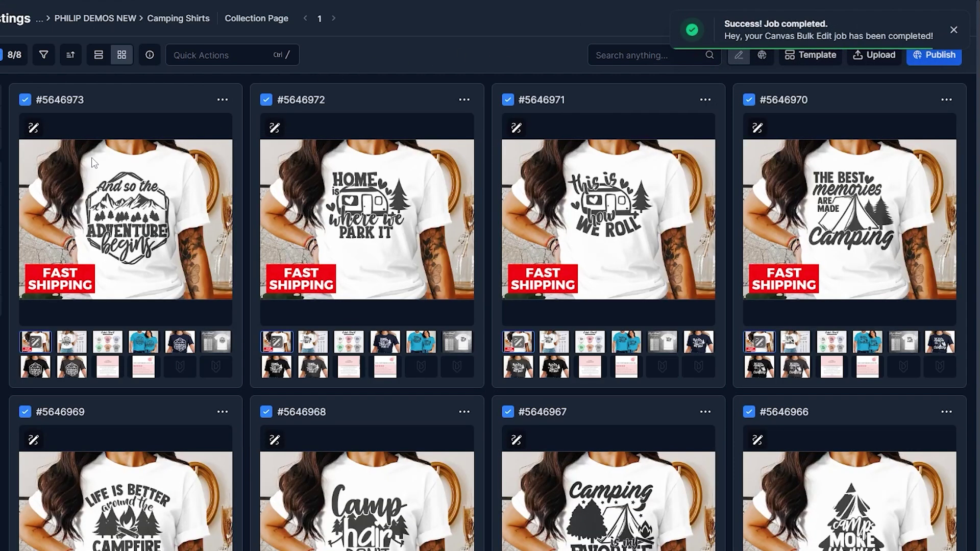
scroll(161, 343, down, 1)
scroll(151, 410, up, 1)
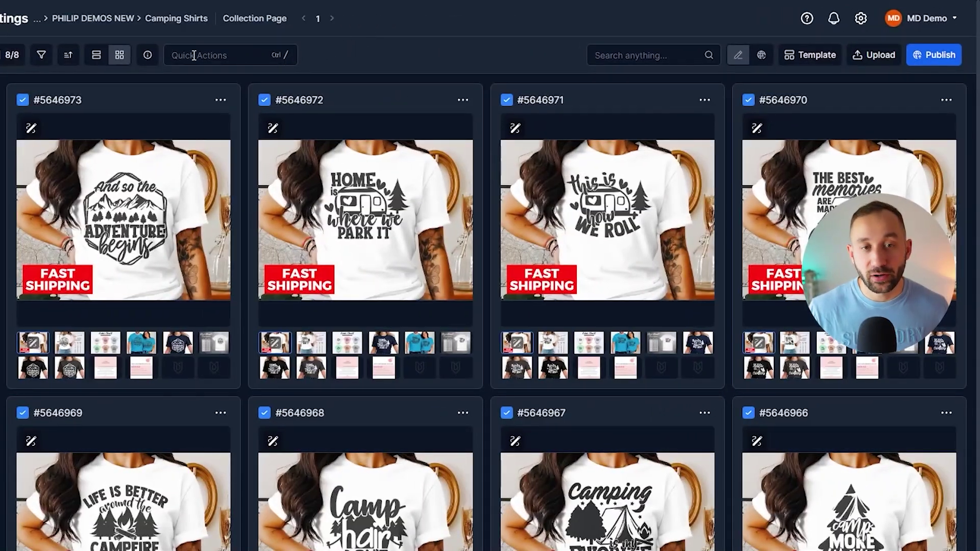
Step: Start Bulk Sync Publications for the eight listings to the Etsy store
click(224, 60)
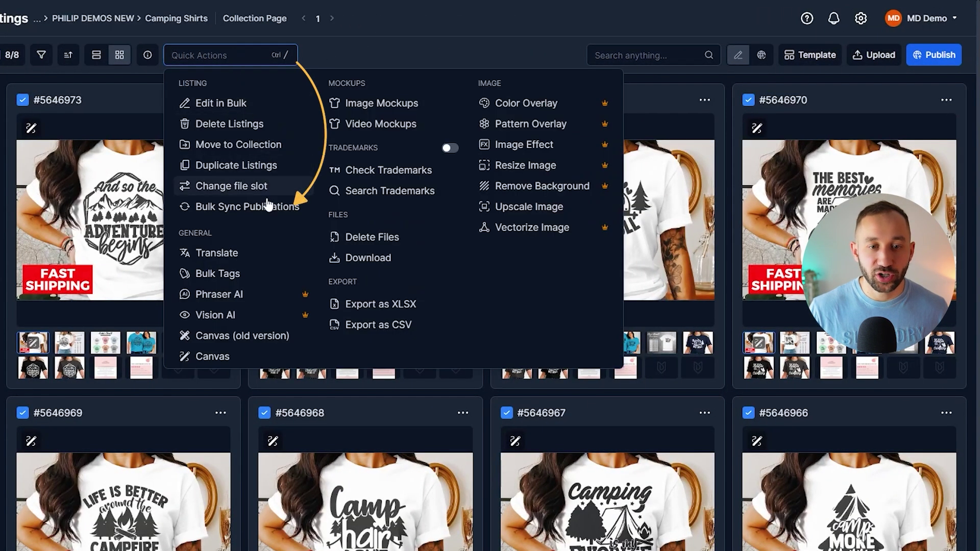
click(262, 208)
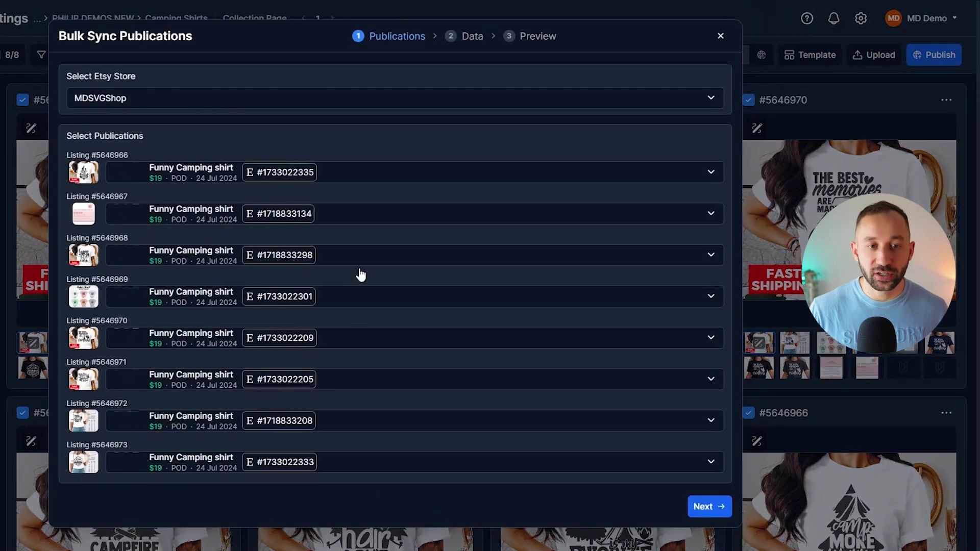
click(709, 507)
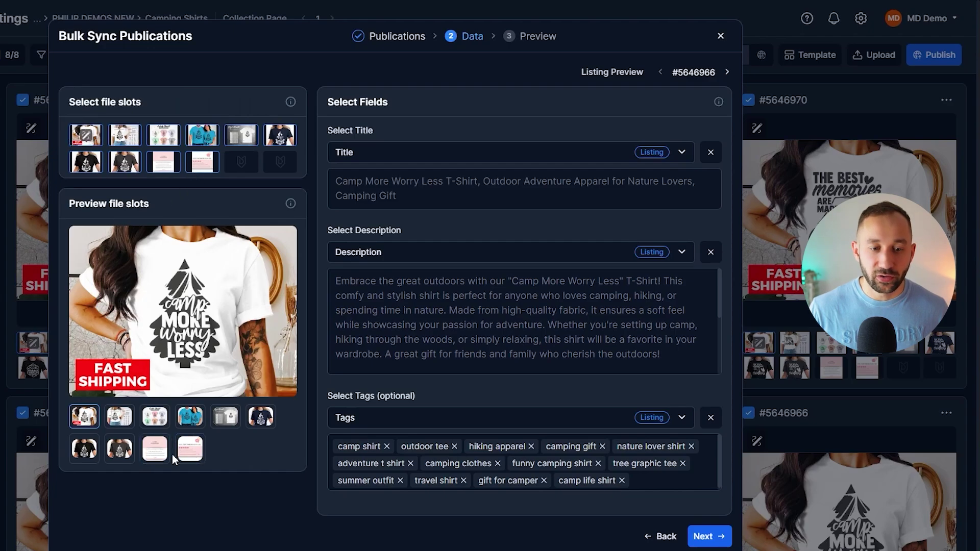
Step: Move the 14 Day Guarantee image earlier in the photo order and sync to Etsy
click(159, 455)
drag(190, 505, 84, 509)
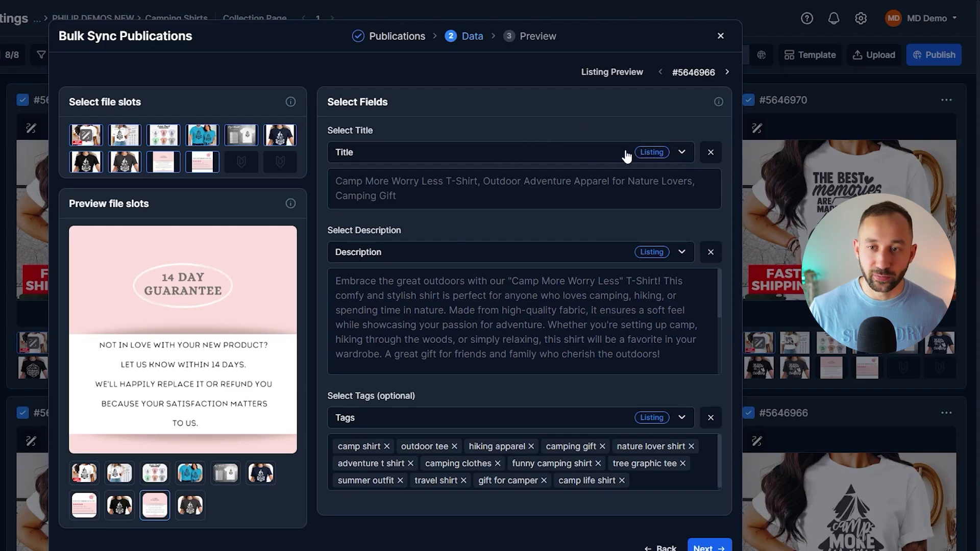
scroll(712, 539, down, 2)
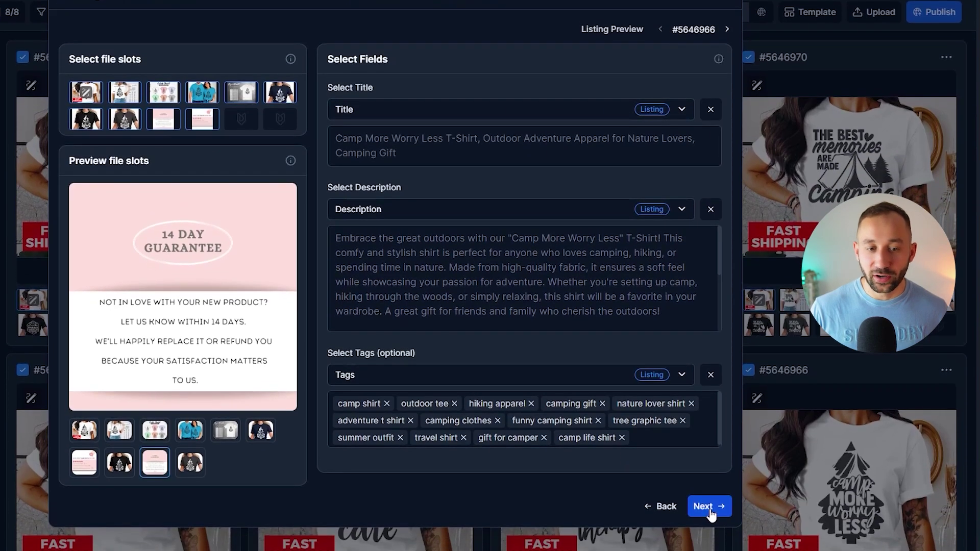
click(707, 507)
click(707, 411)
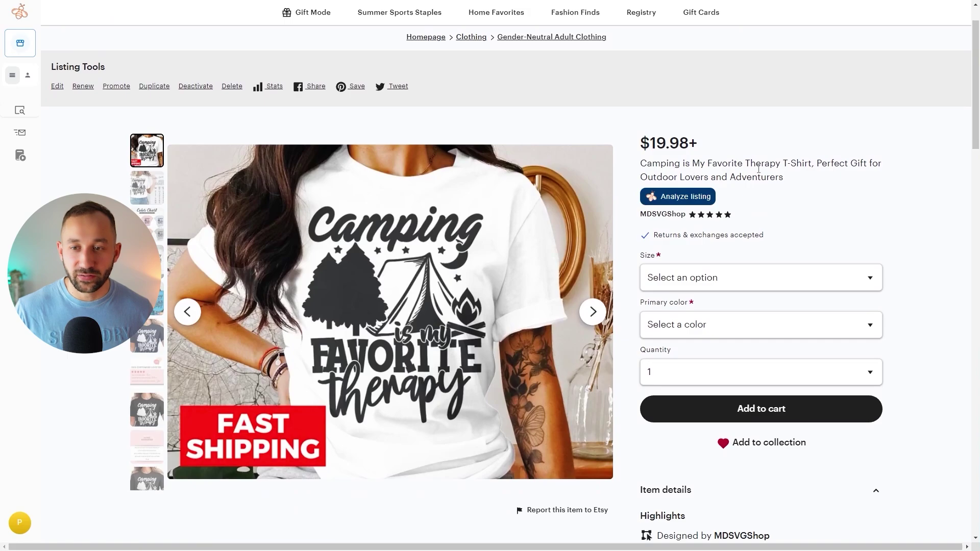
Step: Expand the Camping is My Favorite Therapy T-Shirt description and scroll back to its FAST SHIPPING images
scroll(759, 169, down, 4)
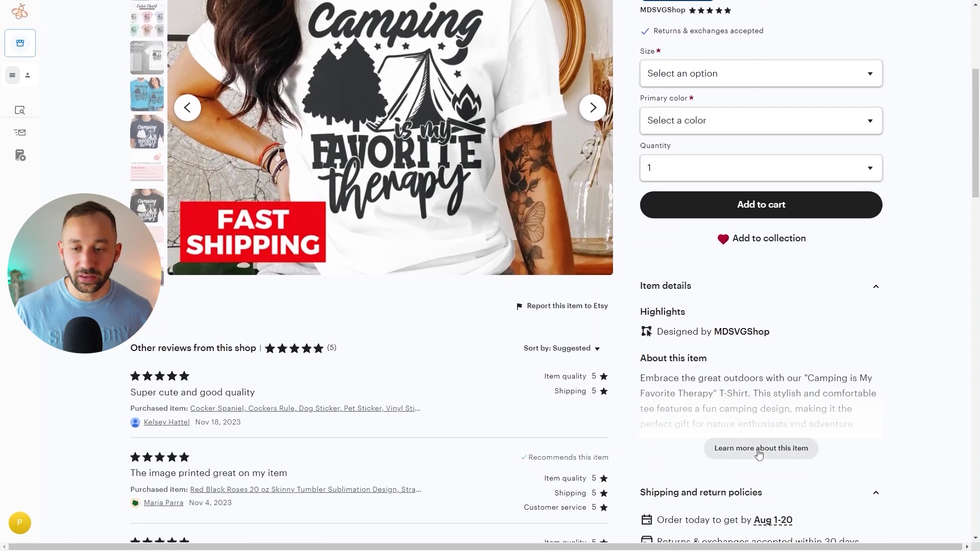
click(761, 448)
scroll(753, 435, up, 8)
scroll(505, 306, down, 3)
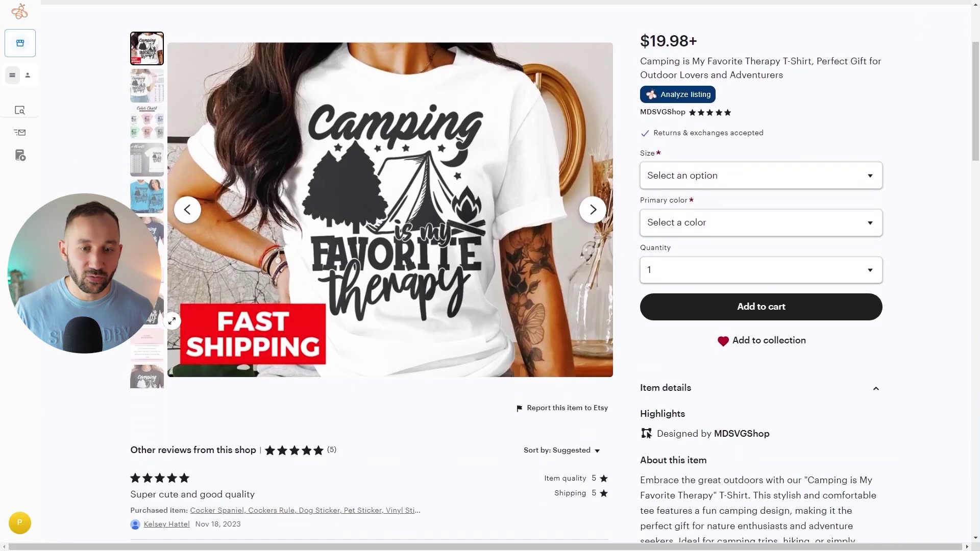
scroll(505, 306, up, 1)
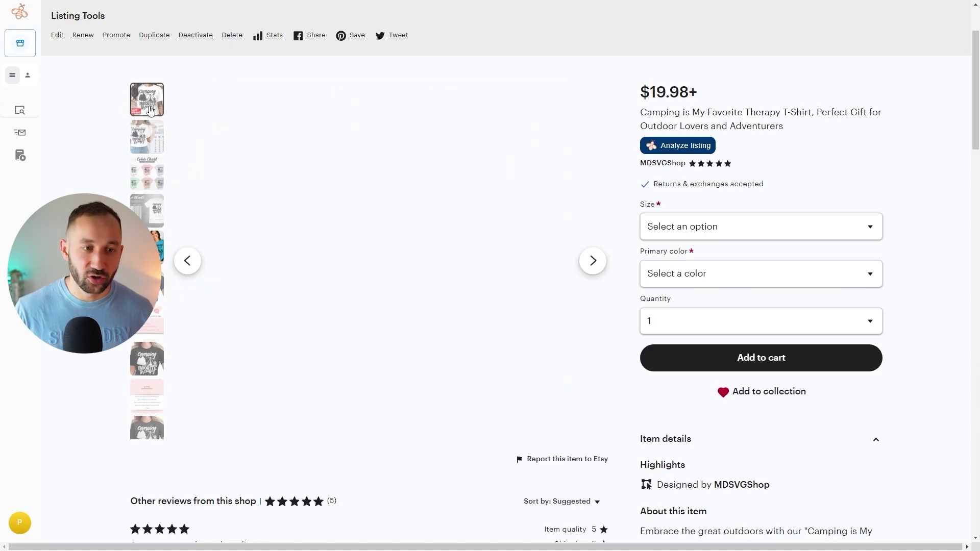
scroll(392, 211, up, 2)
scroll(392, 211, down, 2)
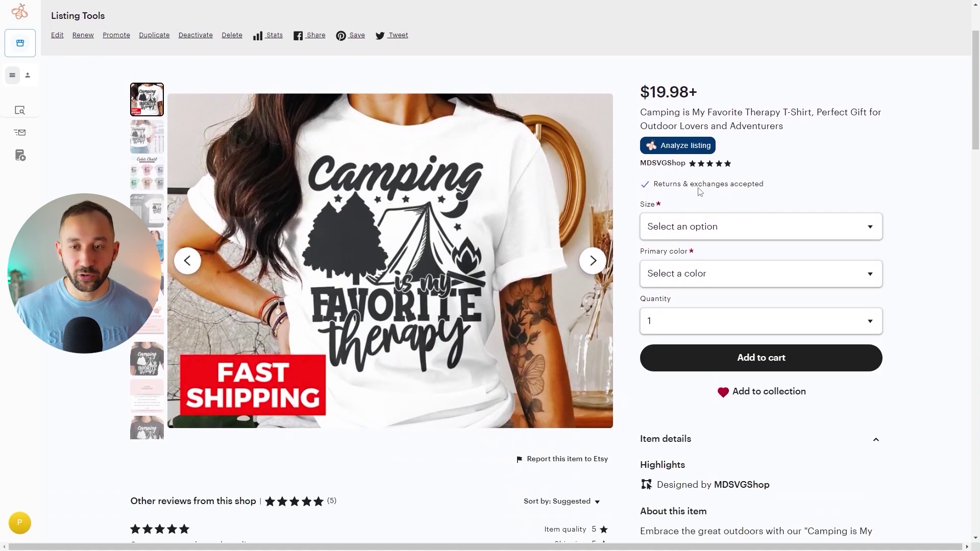